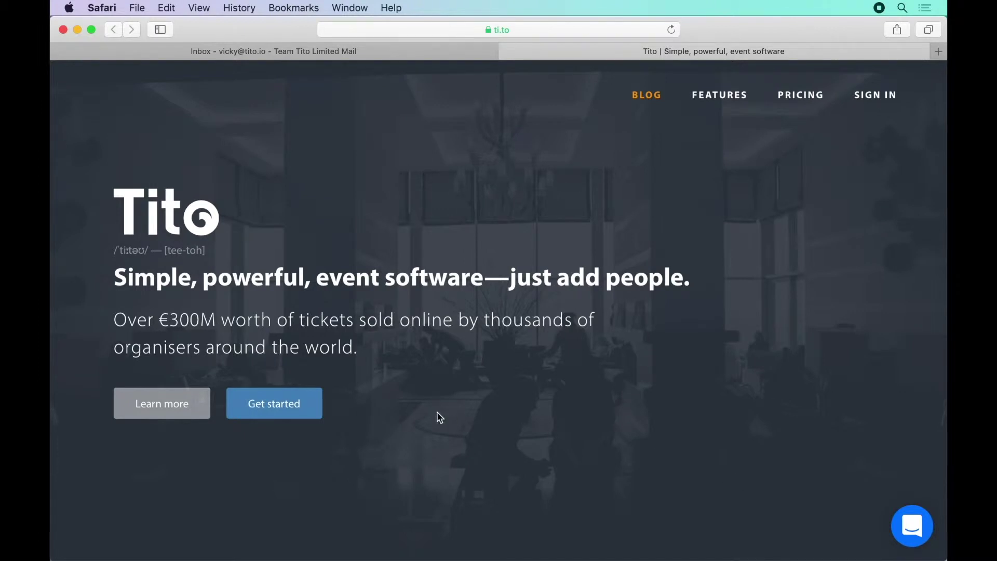
Start a Tito sign-up and submit the organiser questionnaire
{"action": "left_click", "coordinate": [284, 402]}
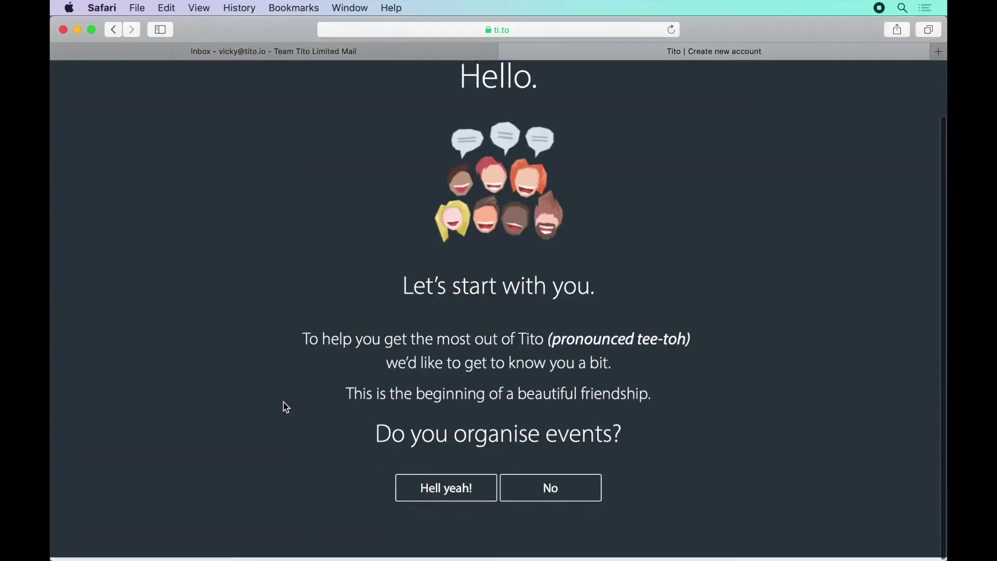
{"action": "left_click", "coordinate": [441, 491]}
{"action": "left_click", "coordinate": [562, 278]}
{"action": "left_click", "coordinate": [465, 318]}
{"action": "left_click", "coordinate": [550, 338]}
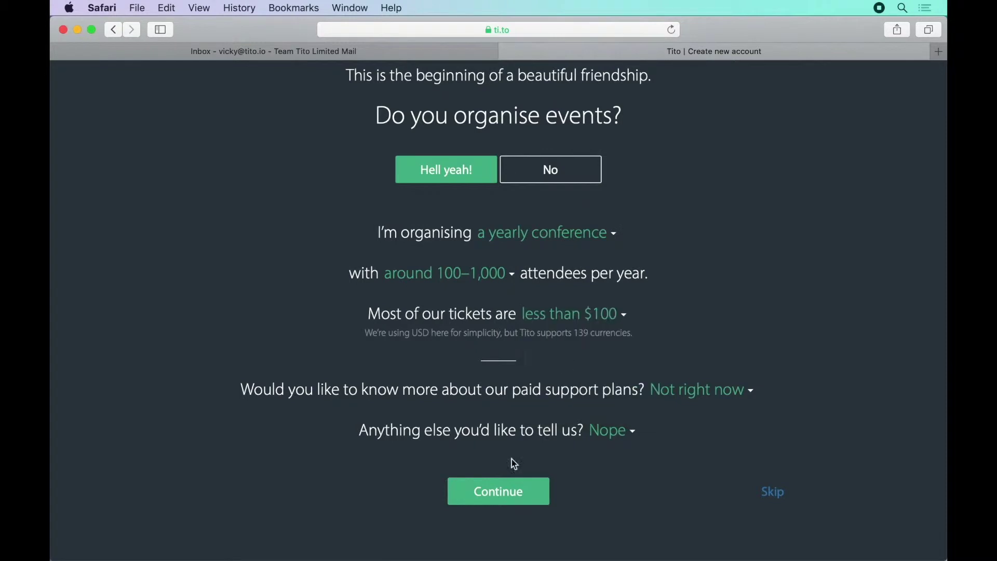
{"action": "left_click", "coordinate": [498, 491]}
Paste the sign-up e-mail address, then confirm the account from the Tito e-mail in Gmail
{"action": "key", "text": "super+v"}
{"action": "left_click", "coordinate": [489, 502]}
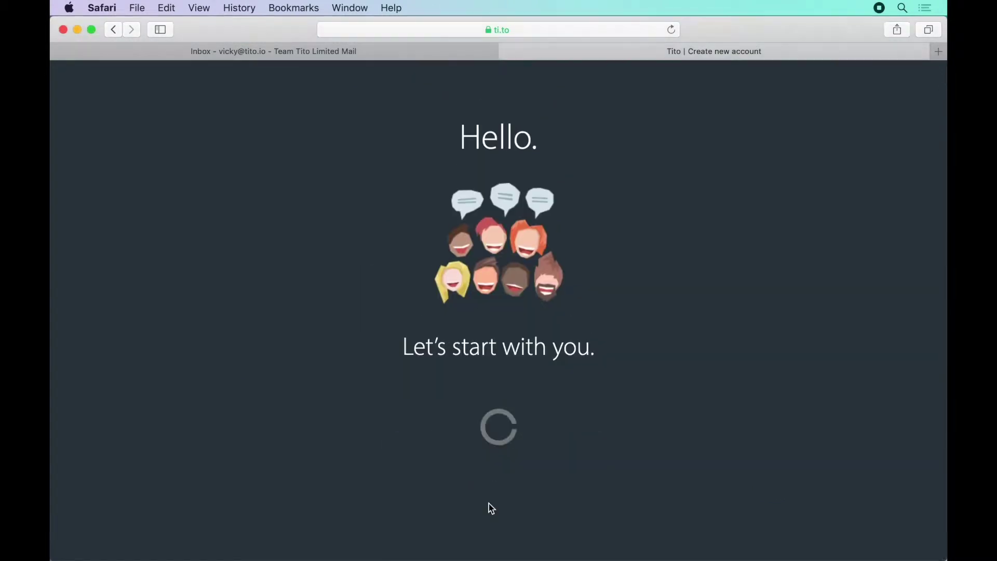
{"action": "left_click", "coordinate": [291, 51]}
{"action": "left_click", "coordinate": [315, 183]}
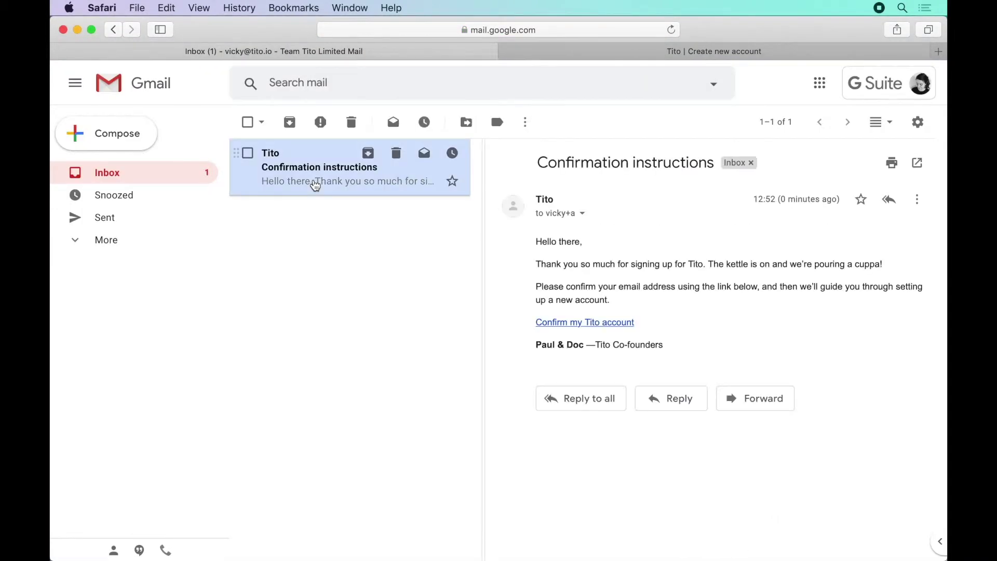
{"action": "left_click", "coordinate": [560, 322]}
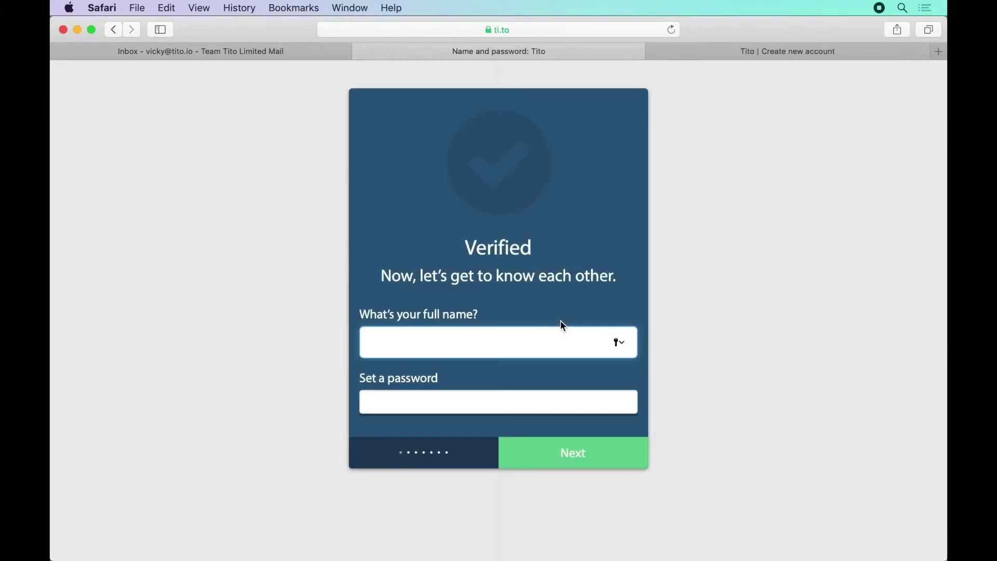
Enter the organiser's full name and account password, save, and begin account setup
{"action": "key", "text": "Tab"}
{"action": "type", "text": "********"}
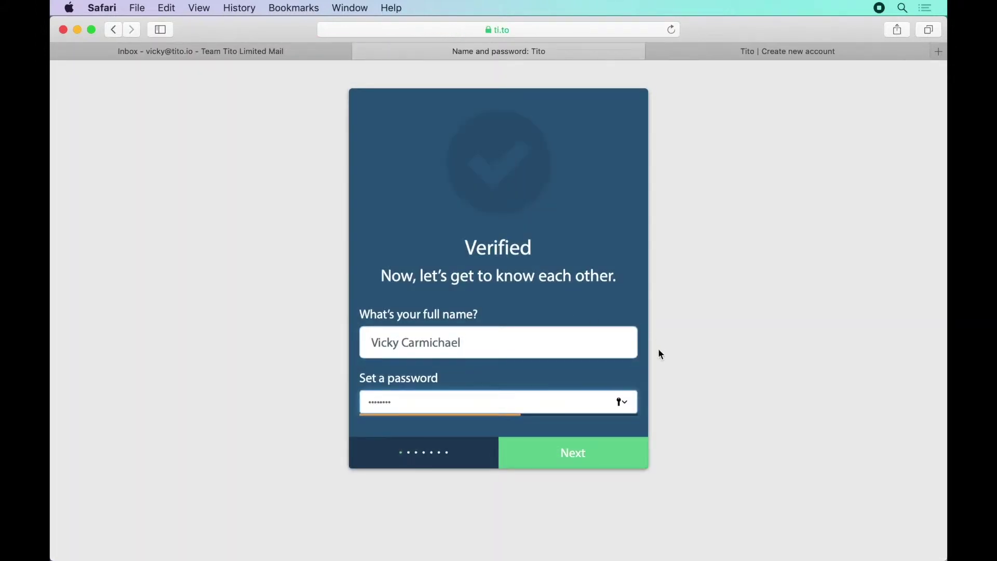
{"action": "left_click", "coordinate": [583, 460]}
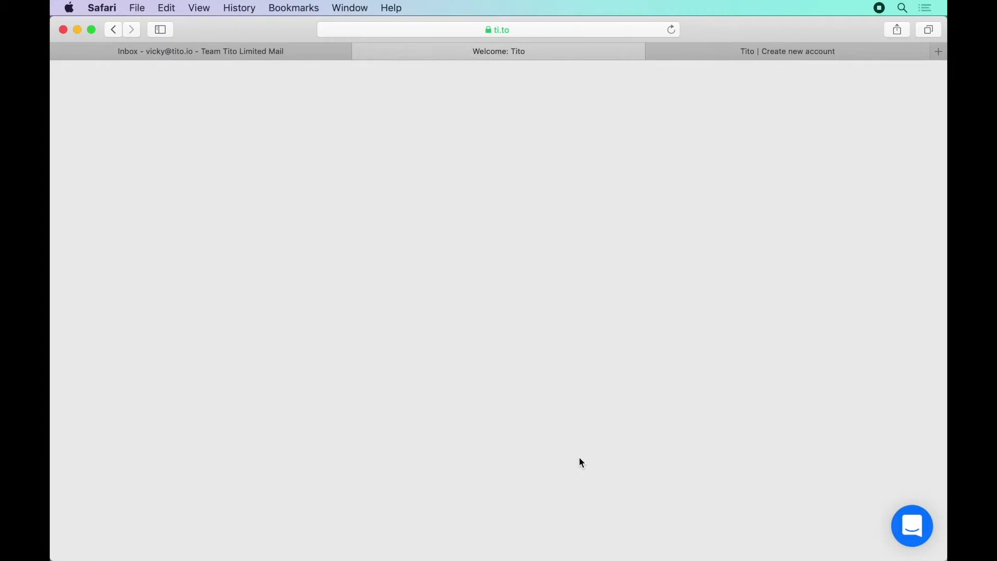
{"action": "scroll", "coordinate": [579, 458], "scroll_direction": "down", "scroll_amount": 2}
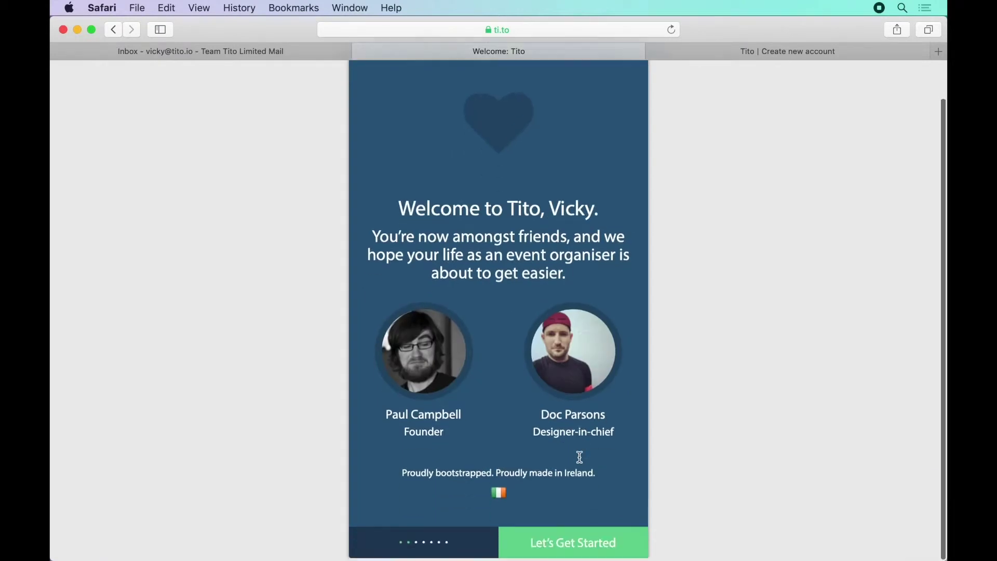
{"action": "left_click", "coordinate": [582, 547]}
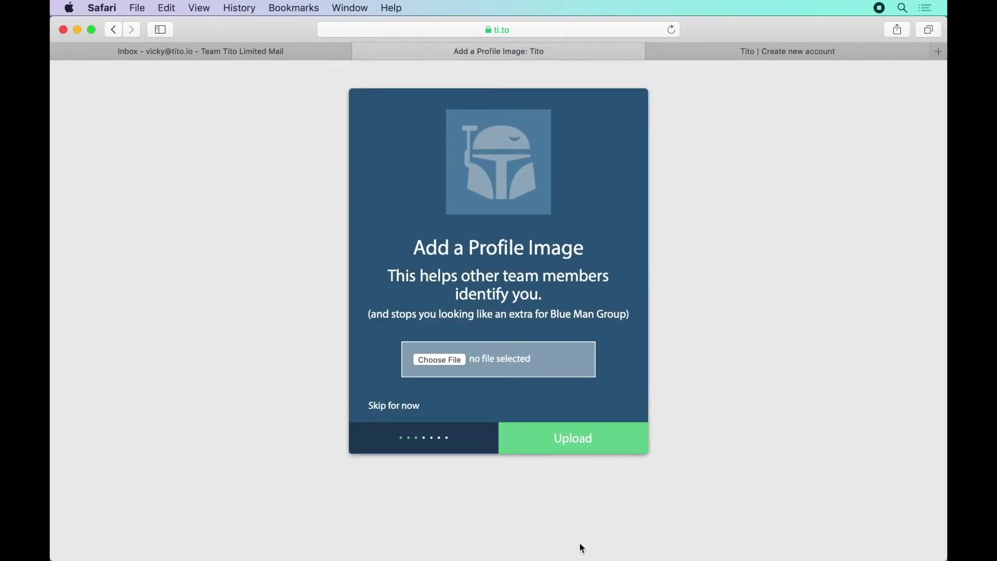
Skip the profile image and set the time zone to (GMT+00:00) London
{"action": "left_click", "coordinate": [396, 407]}
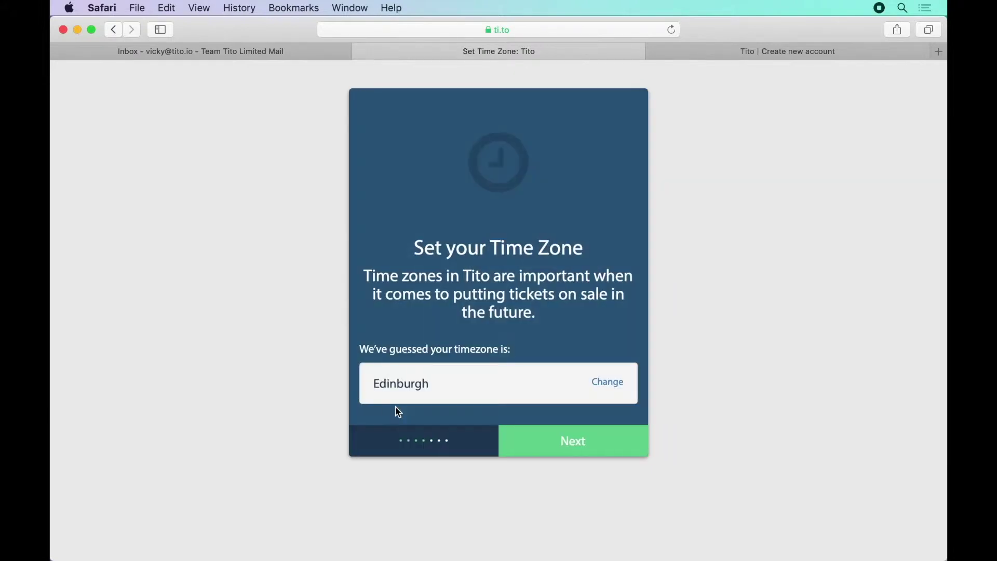
{"action": "left_click", "coordinate": [597, 383]}
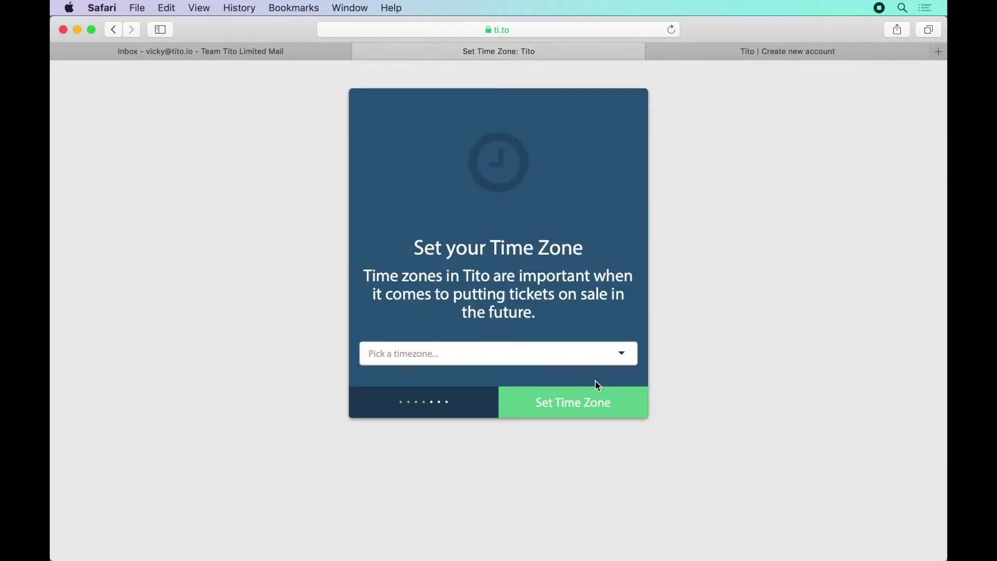
{"action": "left_click", "coordinate": [556, 352]}
{"action": "left_click", "coordinate": [530, 417]}
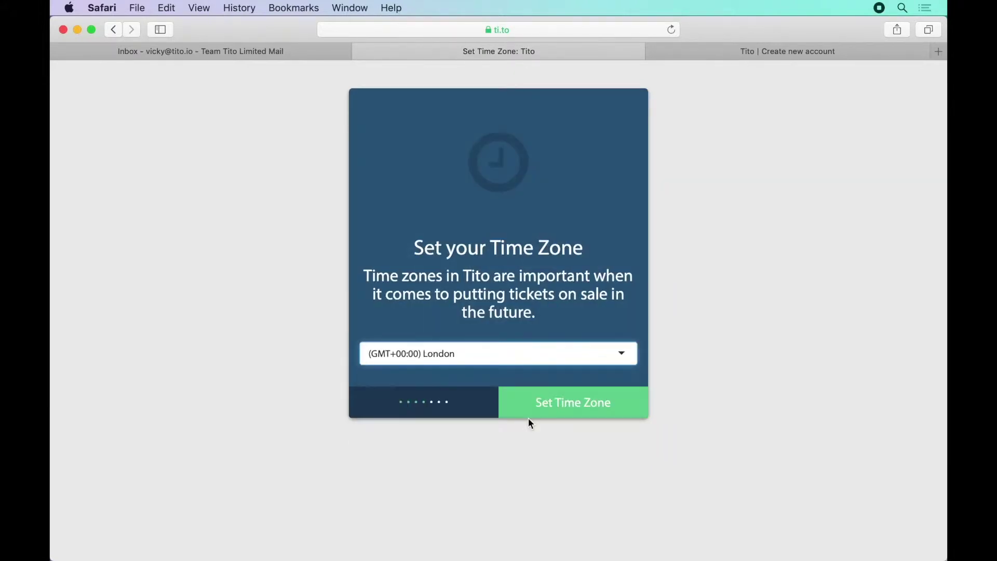
{"action": "left_click", "coordinate": [579, 404]}
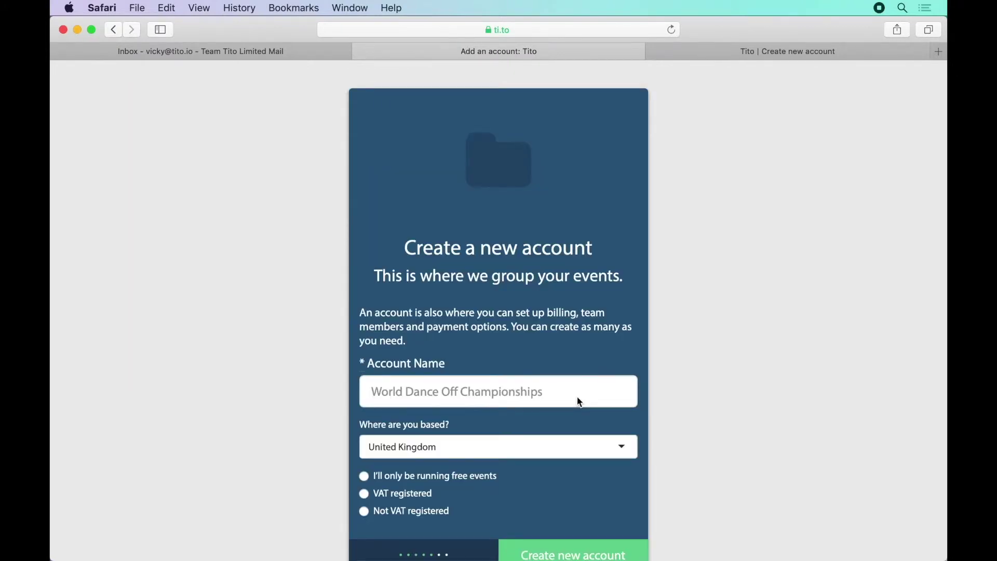
Create the 'Event Agency Plus' account as not VAT registered and accept its web address
{"action": "left_click", "coordinate": [574, 393]}
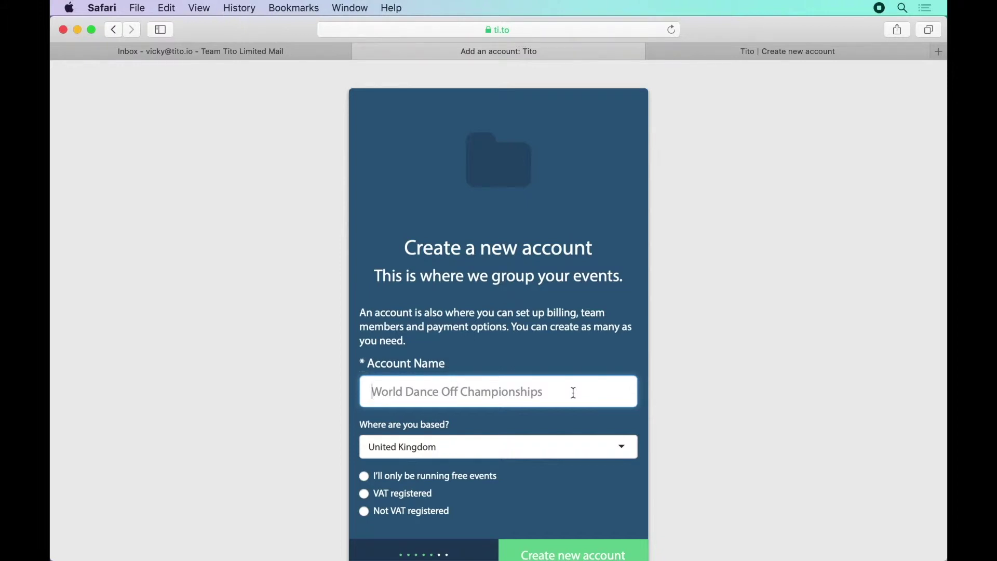
{"action": "type", "text": "Even"}
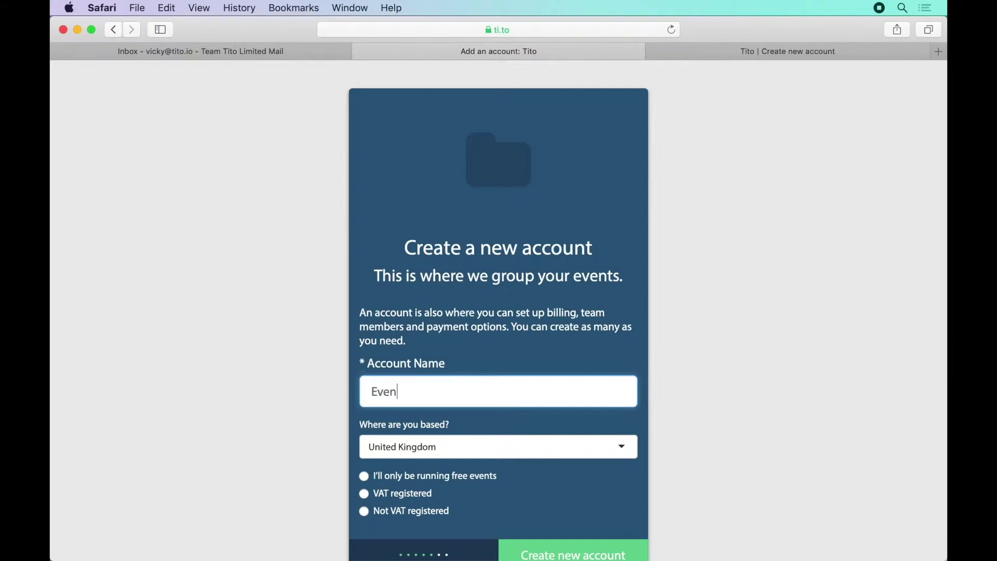
{"action": "type", "text": "t Agency Plus"}
{"action": "left_click", "coordinate": [436, 514]}
{"action": "scroll", "coordinate": [771, 501], "scroll_direction": "down", "scroll_amount": 3}
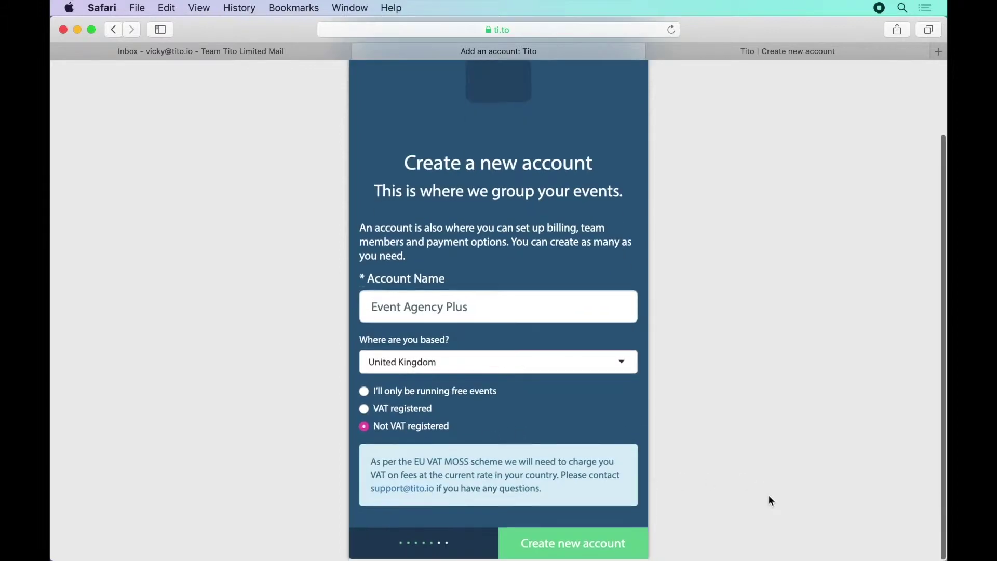
{"action": "left_click", "coordinate": [601, 546]}
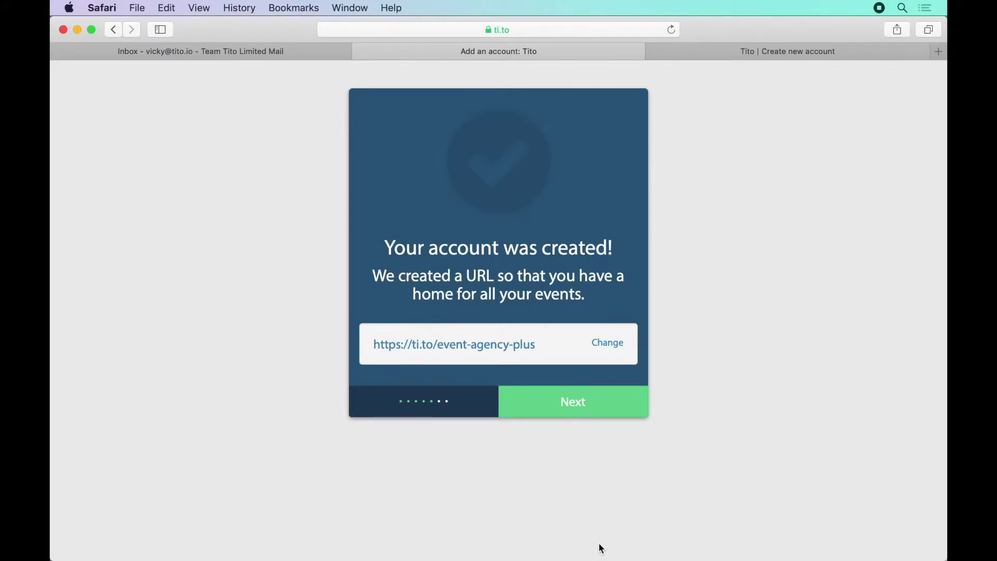
{"action": "left_click", "coordinate": [588, 415]}
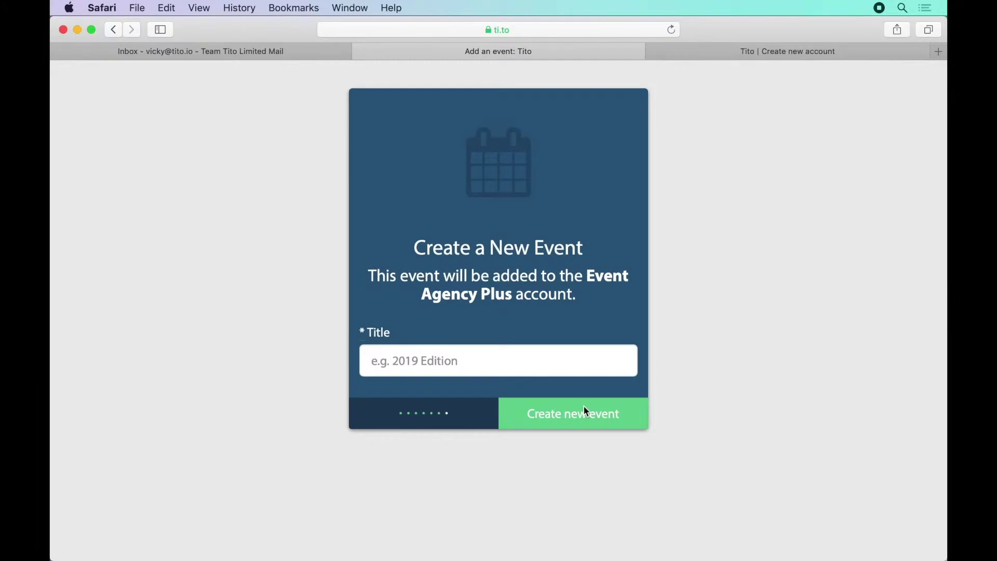
Create an event titled 'Client Event 2020'
{"action": "left_click", "coordinate": [540, 359]}
{"action": "type", "text": "Client Event 2020"}
{"action": "left_click", "coordinate": [612, 419]}
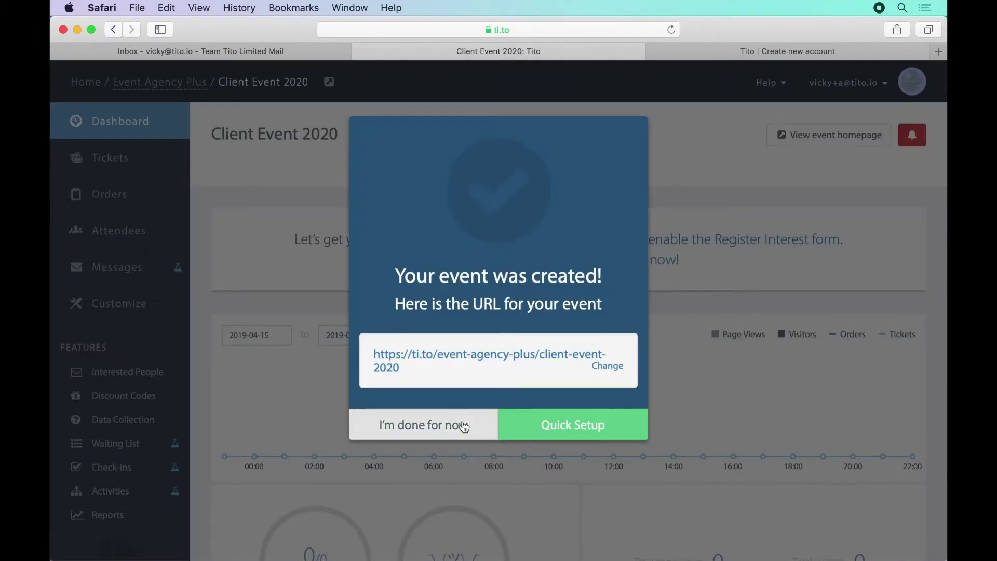
Skip quick setup and view the account's teams, including the Admin Team's members
{"action": "left_click", "coordinate": [460, 425]}
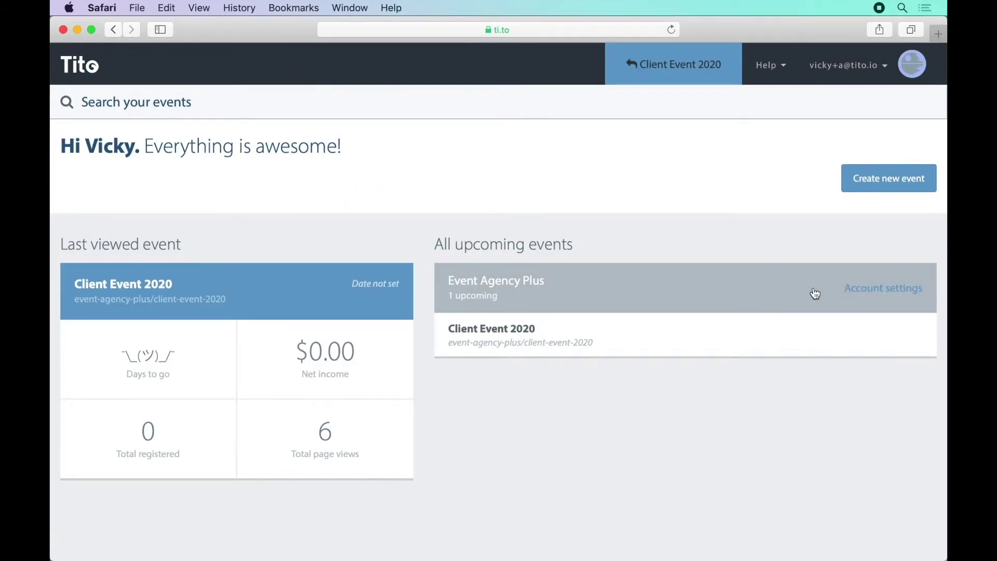
{"action": "left_click", "coordinate": [861, 289]}
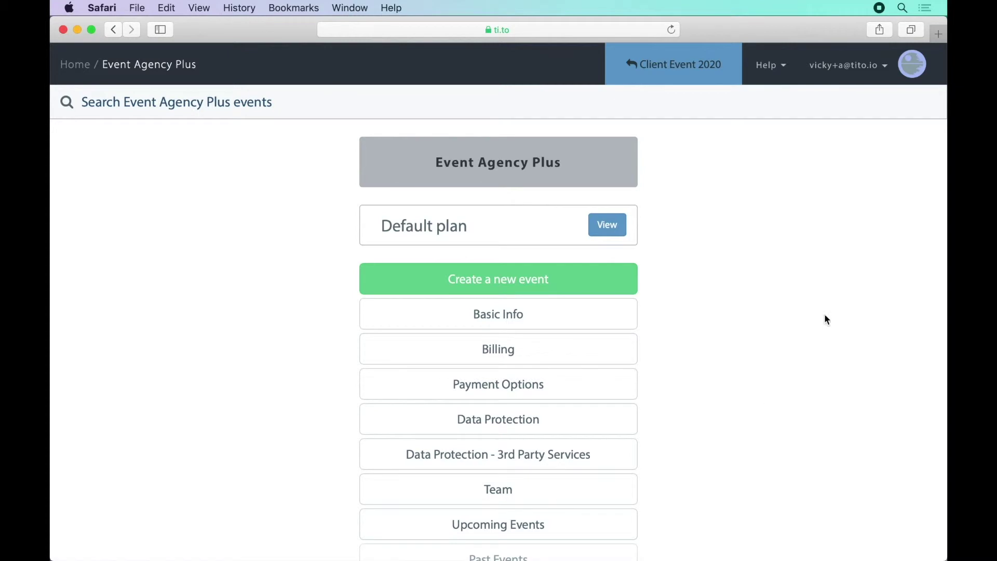
{"action": "scroll", "coordinate": [824, 318], "scroll_direction": "down", "scroll_amount": 3}
{"action": "left_click", "coordinate": [609, 435]}
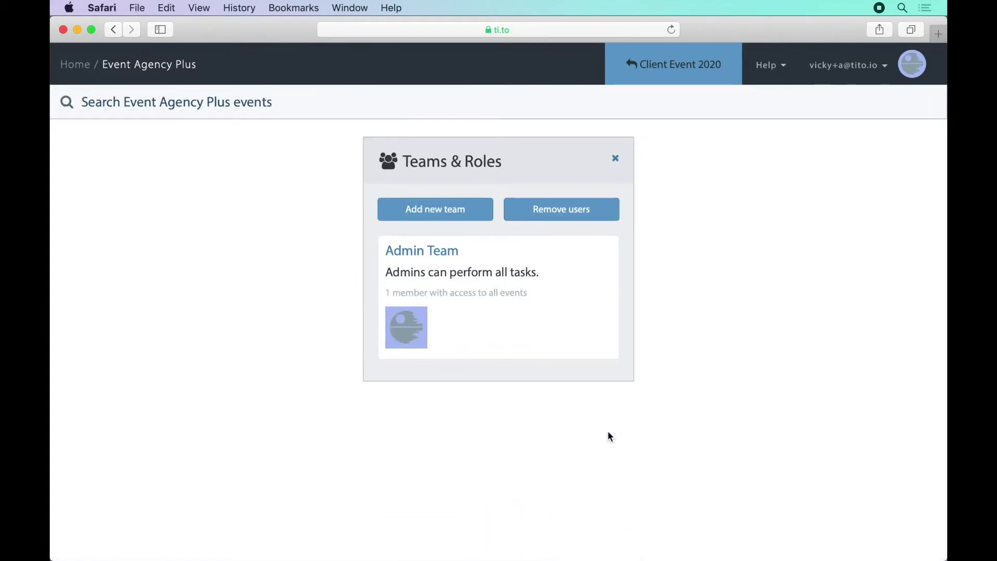
{"action": "left_click", "coordinate": [441, 252]}
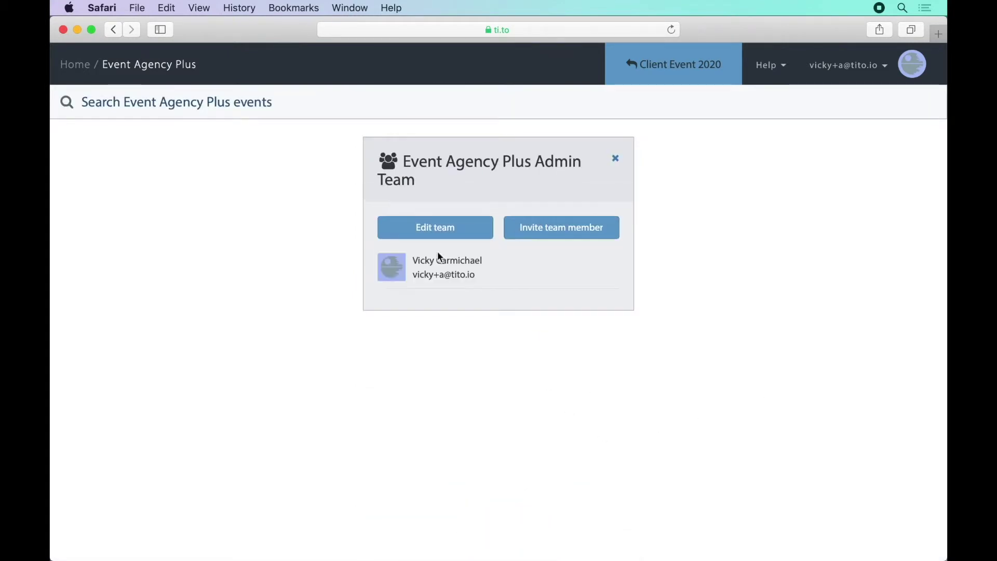
{"action": "left_click", "coordinate": [615, 159]}
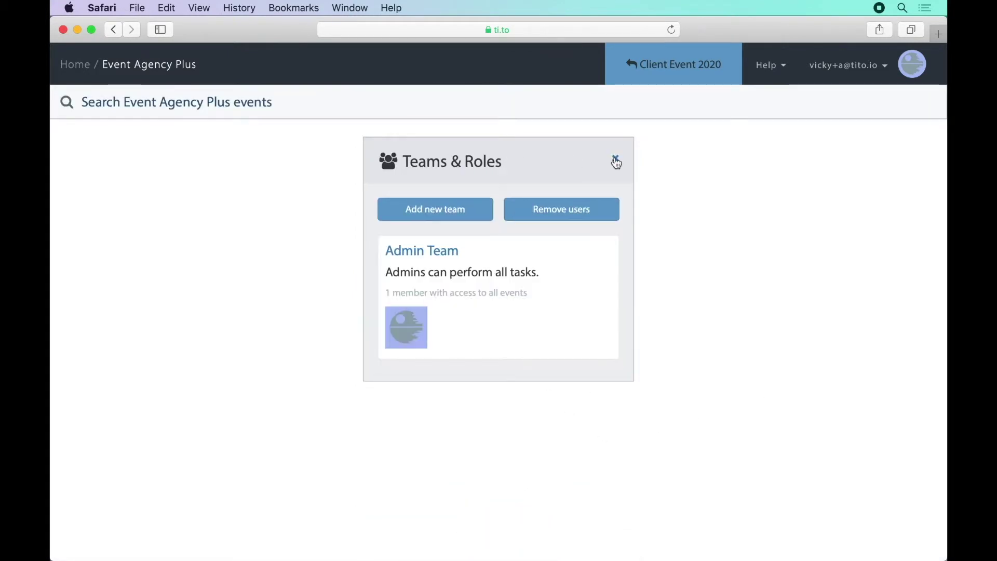
Add an 'Agency staff' team with User role and Client Event 2020 access, then start inviting a member
{"action": "left_click", "coordinate": [466, 213]}
{"action": "left_click", "coordinate": [465, 230]}
{"action": "type", "text": "Agency staff"}
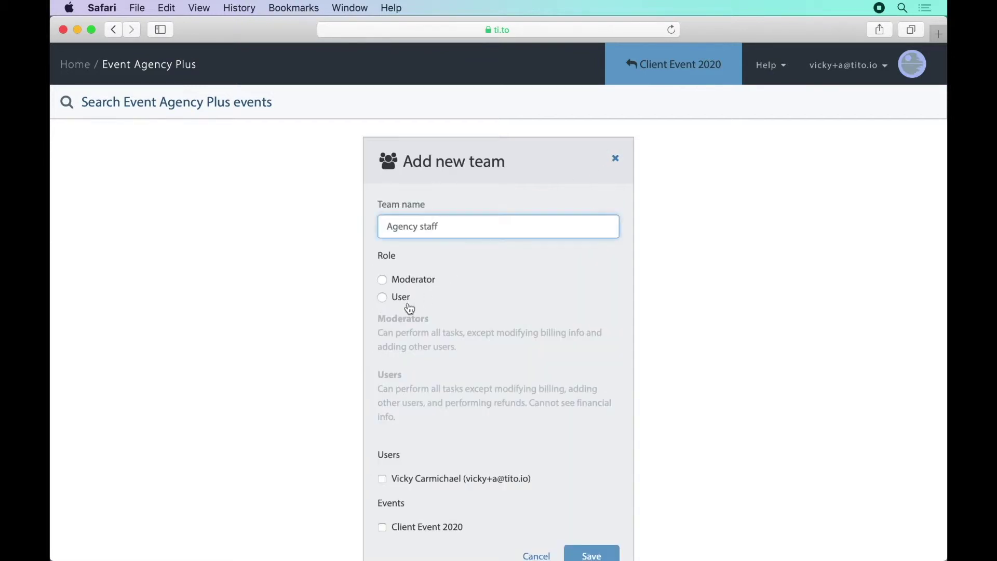
{"action": "left_click", "coordinate": [401, 297]}
{"action": "scroll", "coordinate": [539, 363], "scroll_direction": "down", "scroll_amount": 2}
{"action": "left_click", "coordinate": [443, 477]}
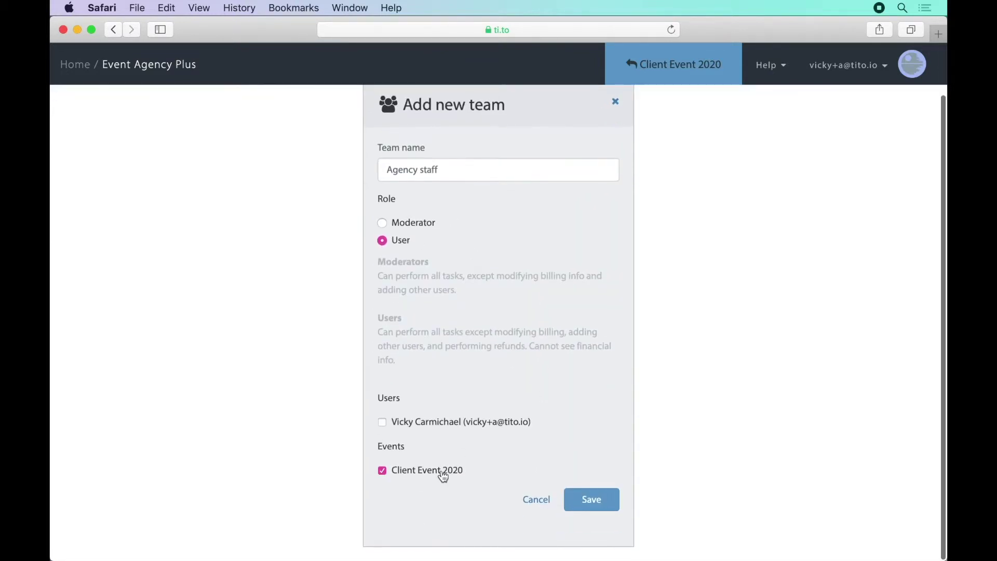
{"action": "left_click", "coordinate": [579, 498]}
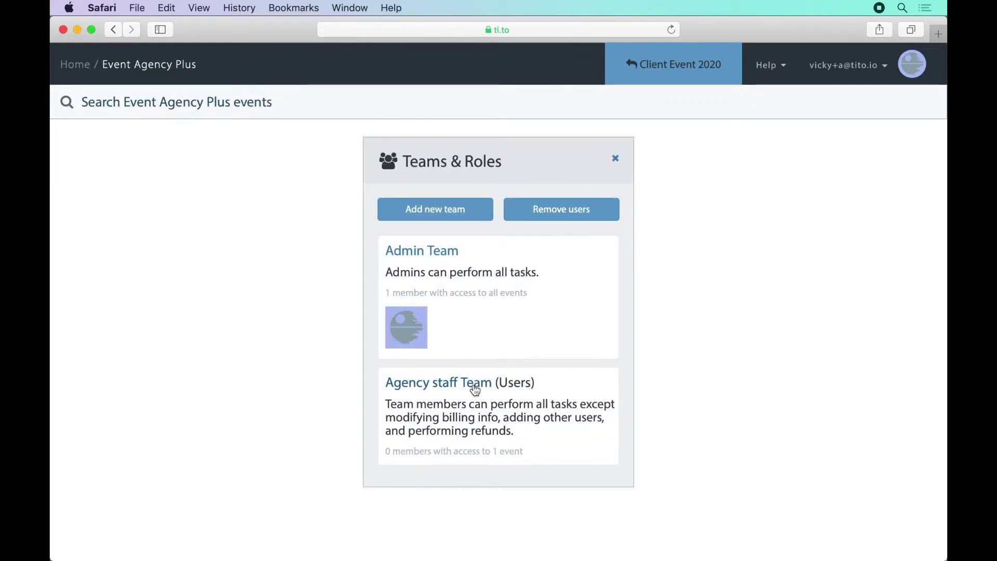
{"action": "left_click", "coordinate": [472, 385]}
{"action": "left_click", "coordinate": [572, 238]}
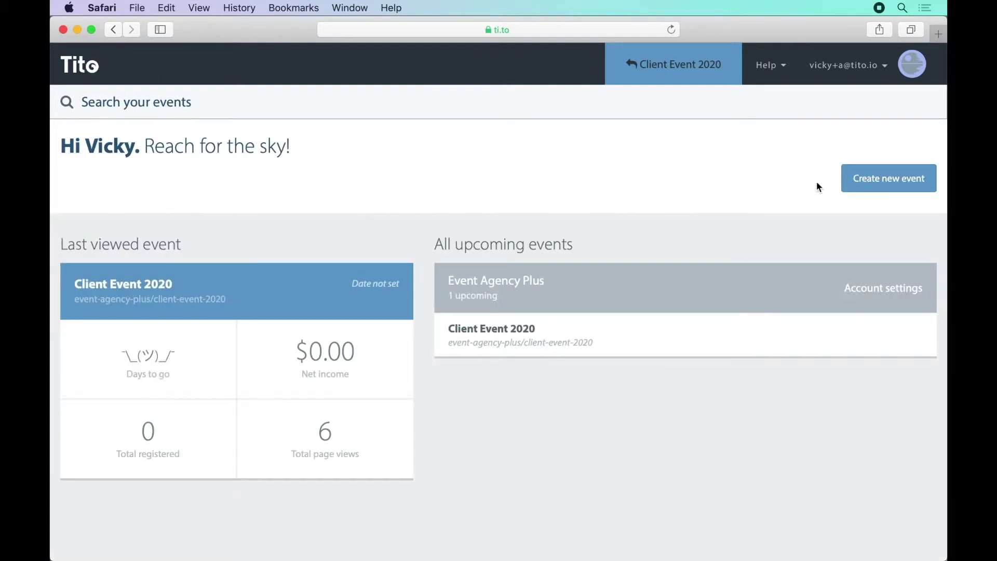
Create the event 'The Best Event Ever' under the Event Agency Plus account
{"action": "left_click", "coordinate": [877, 185]}
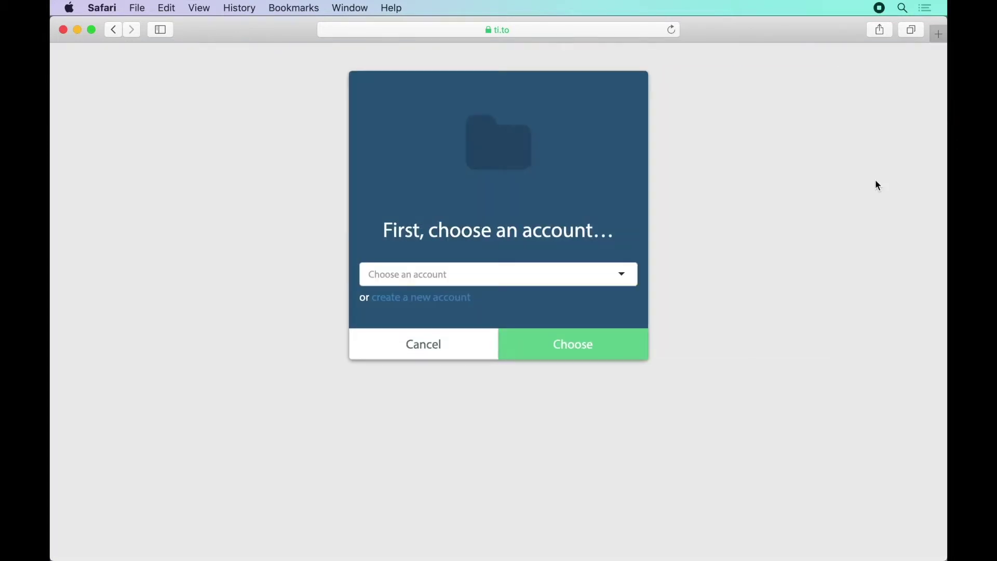
{"action": "left_click", "coordinate": [580, 273]}
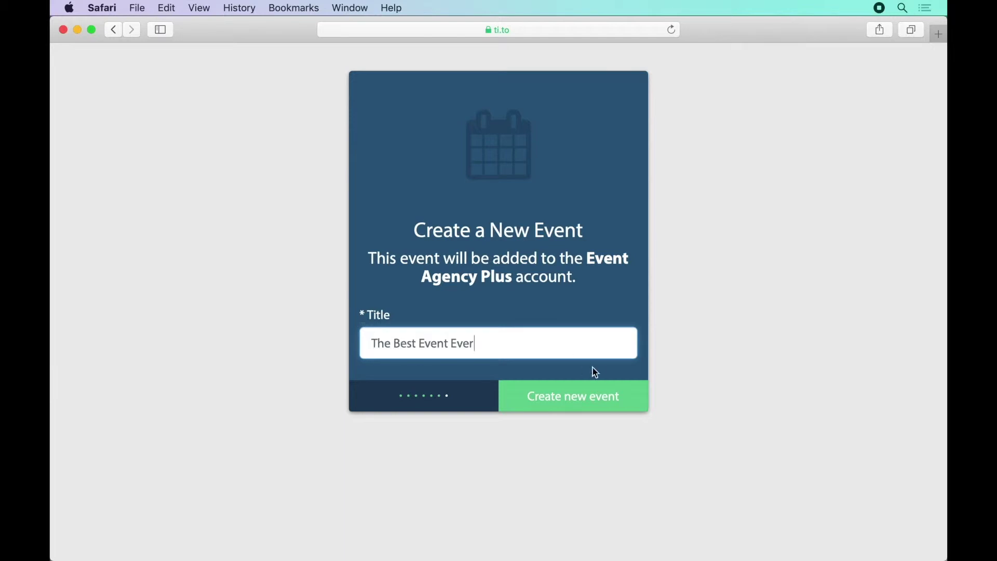
{"action": "left_click", "coordinate": [595, 393]}
{"action": "left_click", "coordinate": [444, 409]}
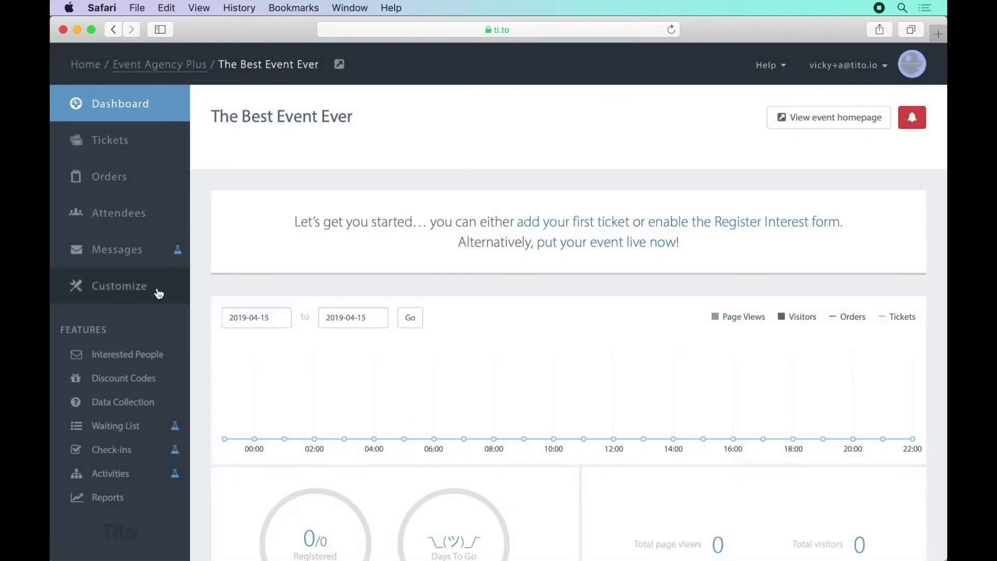
Set Logo.png as the event logo in Customize > Basics
{"action": "left_click", "coordinate": [159, 293]}
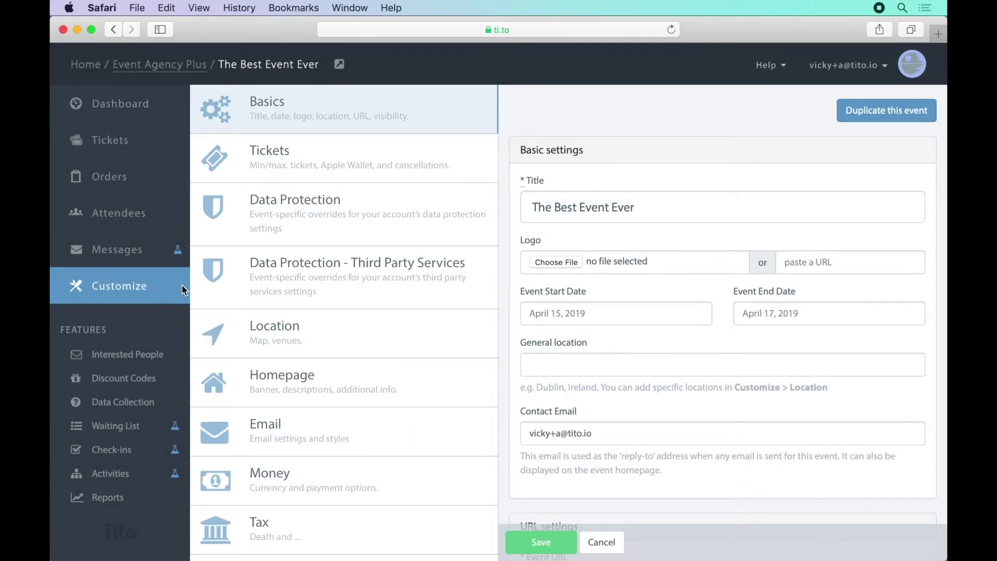
{"action": "left_click", "coordinate": [556, 261]}
{"action": "left_click", "coordinate": [376, 92]}
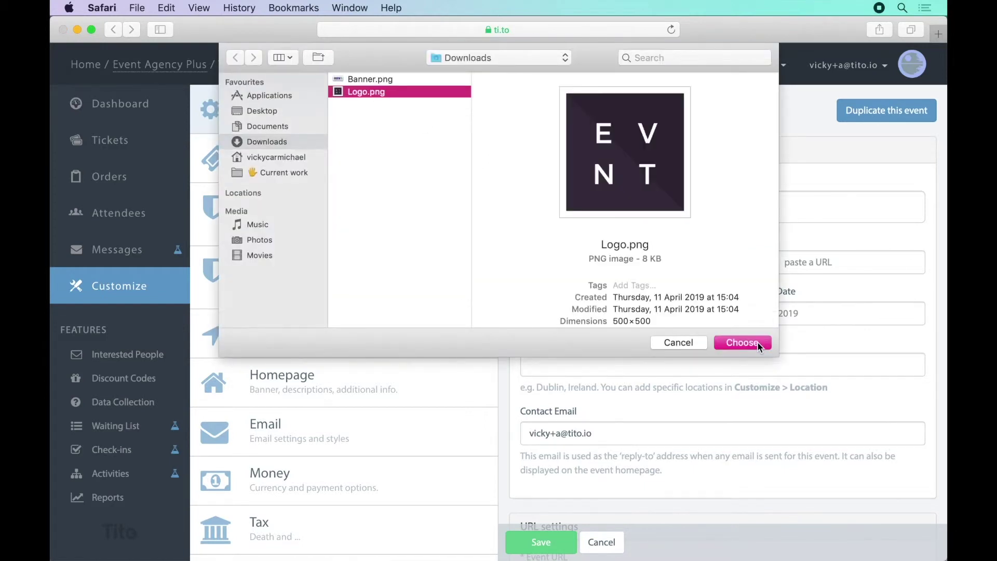
{"action": "left_click", "coordinate": [748, 342]}
Set start date 25 March 2020, location 'Glasgow, UK', contact e-mail name 'hello', and save
{"action": "left_click", "coordinate": [663, 322]}
{"action": "type", "text": "25 March 2020"}
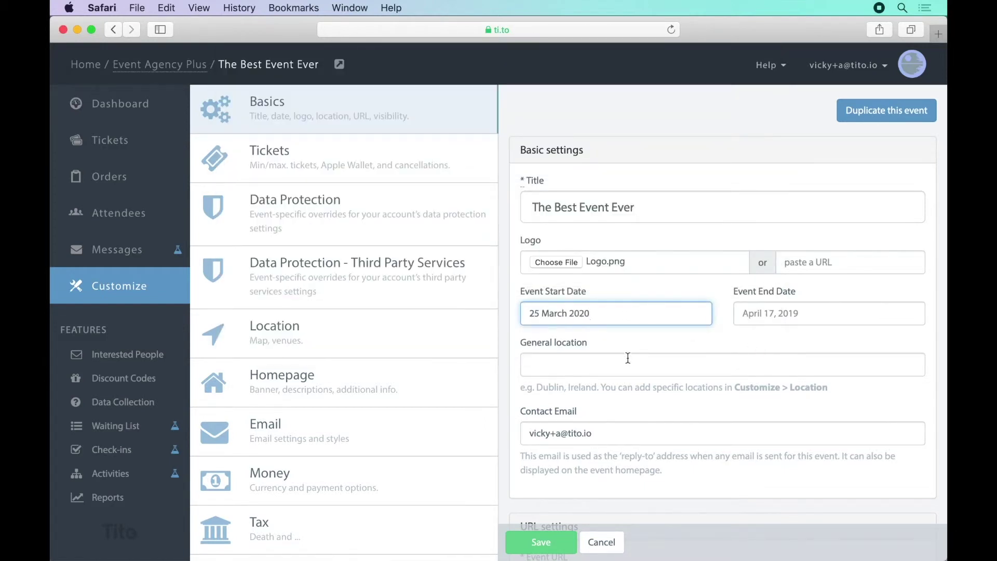
{"action": "left_click", "coordinate": [628, 358]}
{"action": "type", "text": "Glasgow, UK"}
{"action": "left_click_drag", "start_coordinate": [561, 436], "coordinate": [495, 437]}
{"action": "type", "text": "hello"}
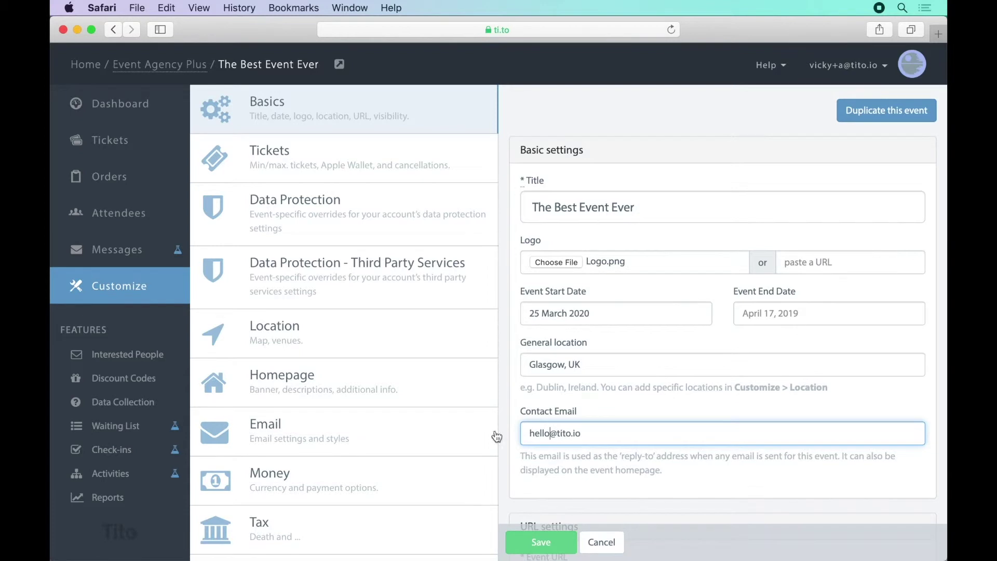
{"action": "left_click", "coordinate": [560, 550]}
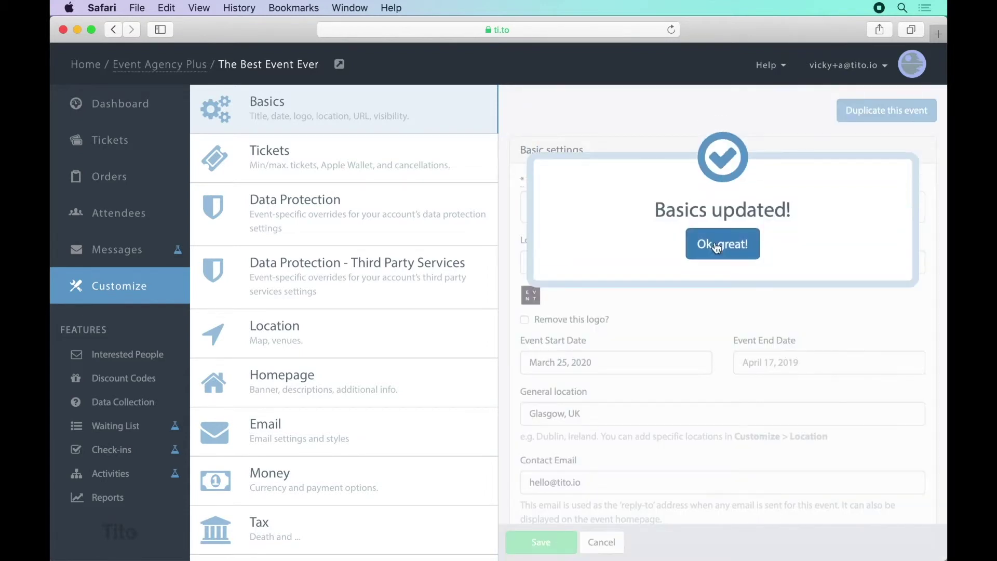
{"action": "left_click", "coordinate": [709, 241]}
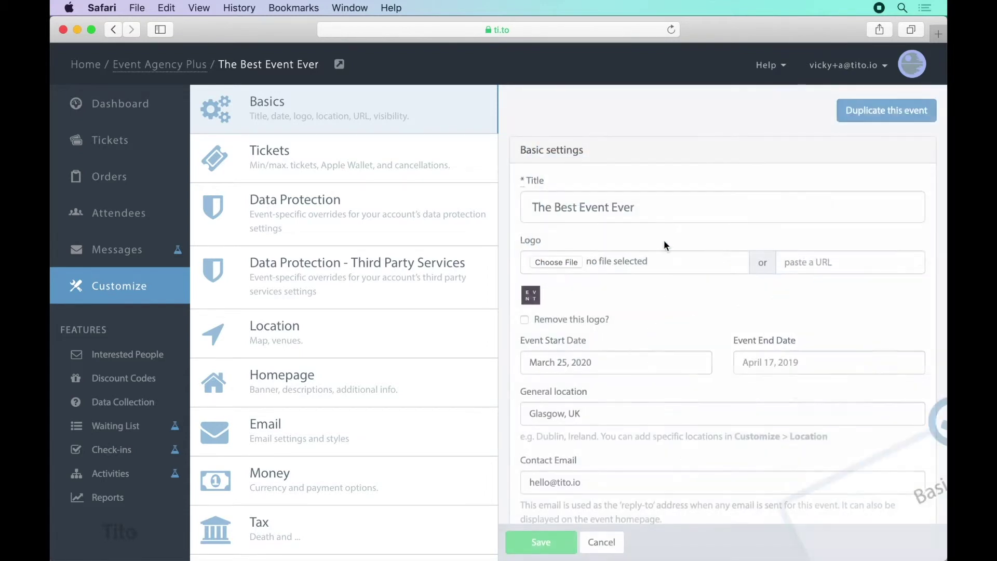
Open the event homepage preview in a new tab, then return to the Customize settings
{"action": "left_click", "coordinate": [340, 65]}
{"action": "left_click", "coordinate": [569, 52]}
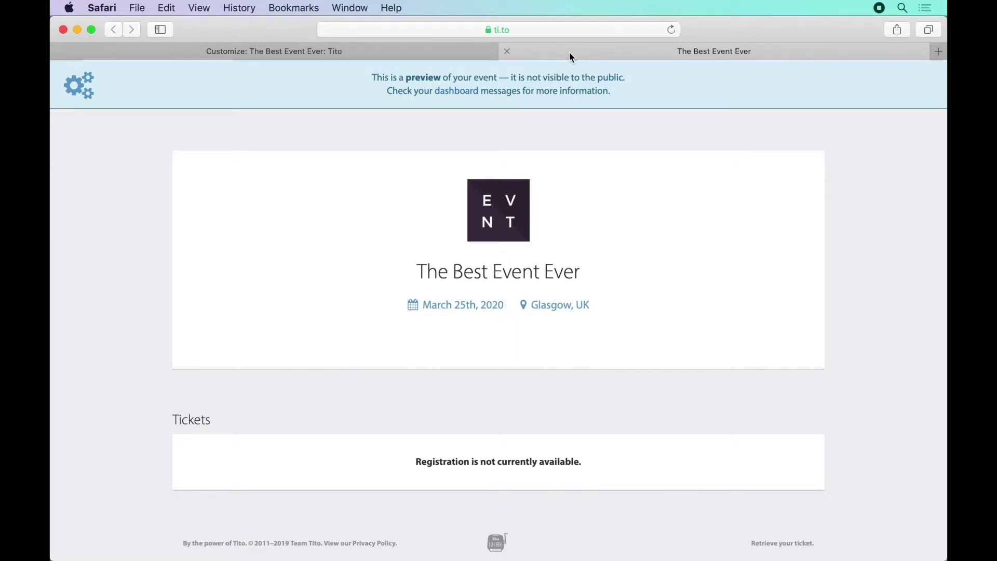
{"action": "left_click", "coordinate": [429, 49]}
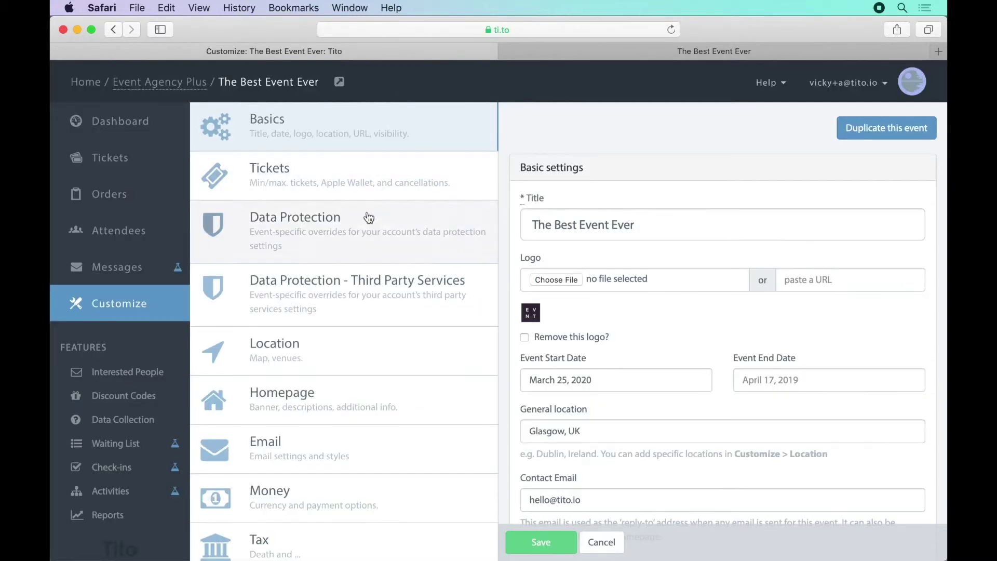
Set Banner.png as the homepage banner, edit the short description, and save
{"action": "left_click", "coordinate": [362, 400]}
{"action": "left_click", "coordinate": [575, 183]}
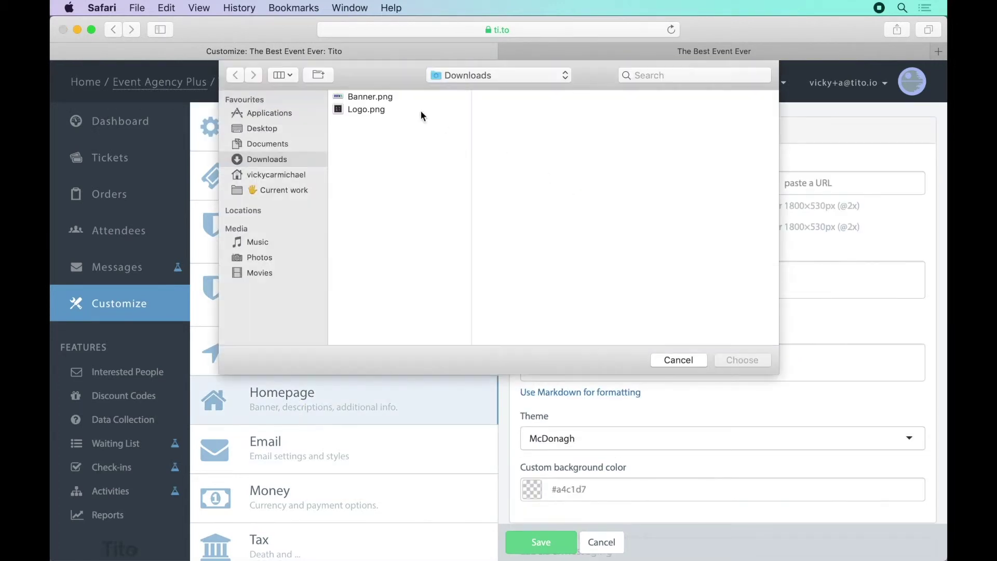
{"action": "left_click", "coordinate": [370, 97]}
{"action": "left_click", "coordinate": [742, 360]}
{"action": "left_click", "coordinate": [652, 282]}
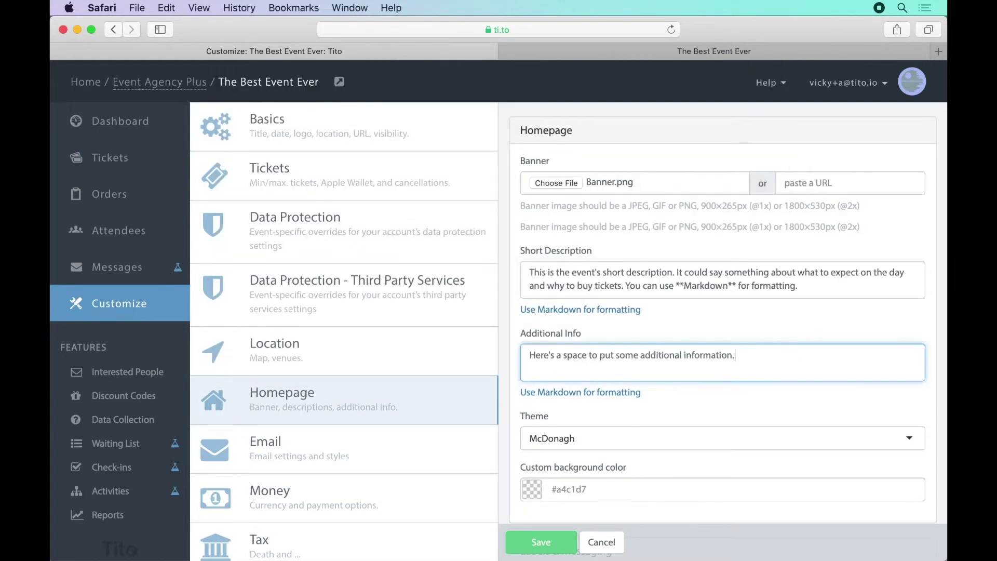
{"action": "left_click", "coordinate": [542, 544]}
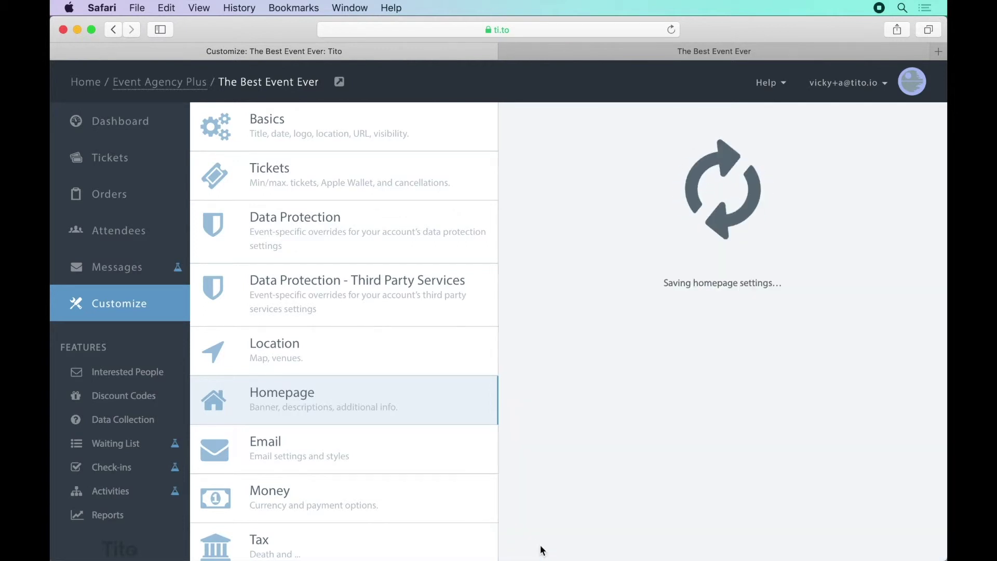
{"action": "left_click", "coordinate": [720, 263]}
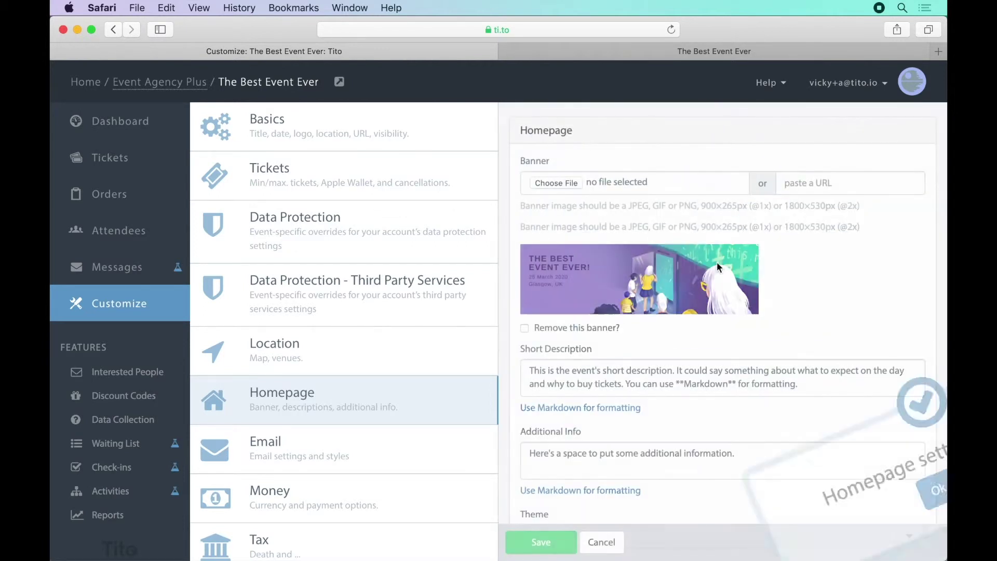
Check the new banner on the event preview page
{"action": "left_click", "coordinate": [678, 55]}
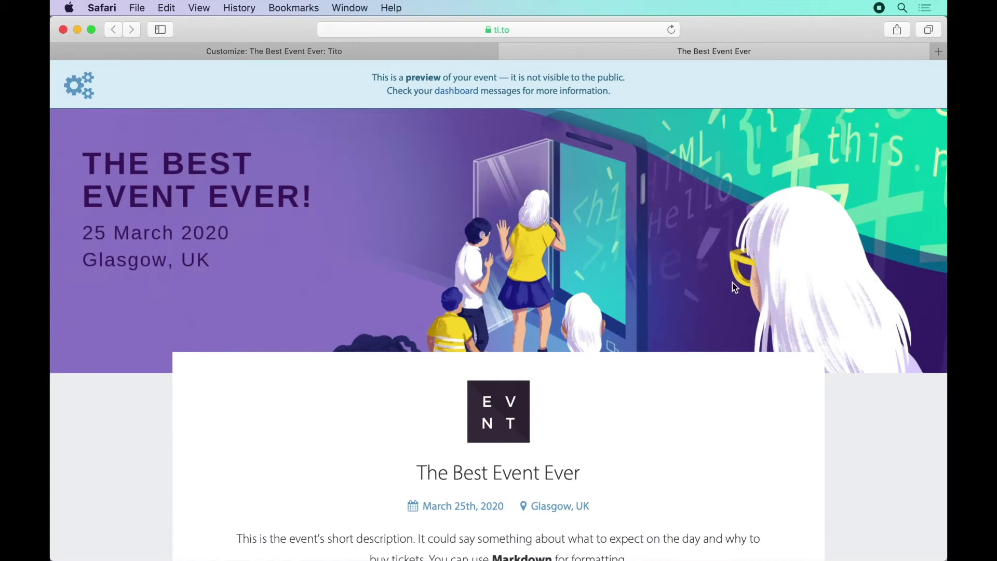
{"action": "scroll", "coordinate": [736, 287], "scroll_direction": "down", "scroll_amount": 10}
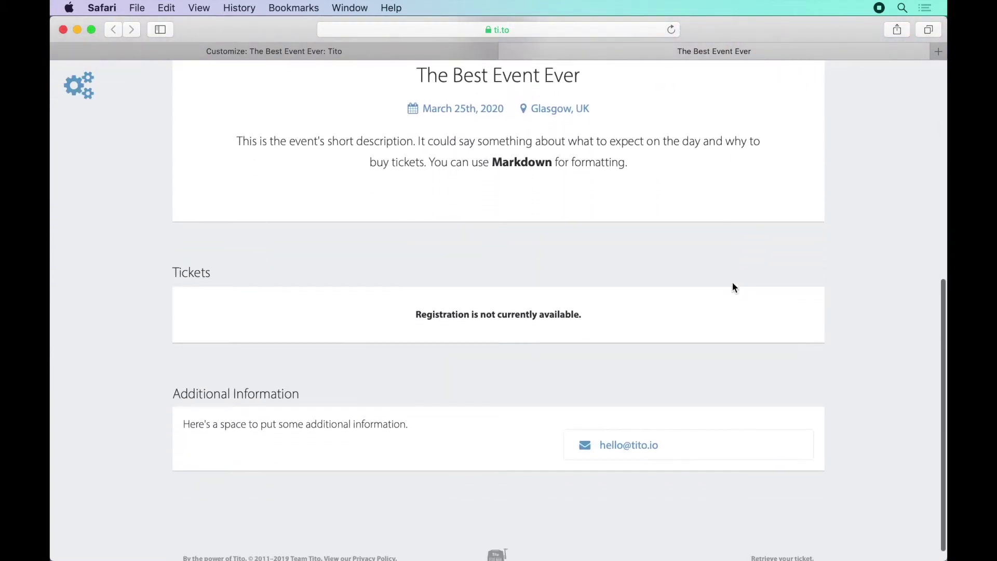
{"action": "scroll", "coordinate": [735, 288], "scroll_direction": "up", "scroll_amount": 10}
Initialise the event location map at Glasgow, save it, and confirm it on the preview page
{"action": "left_click", "coordinate": [428, 52]}
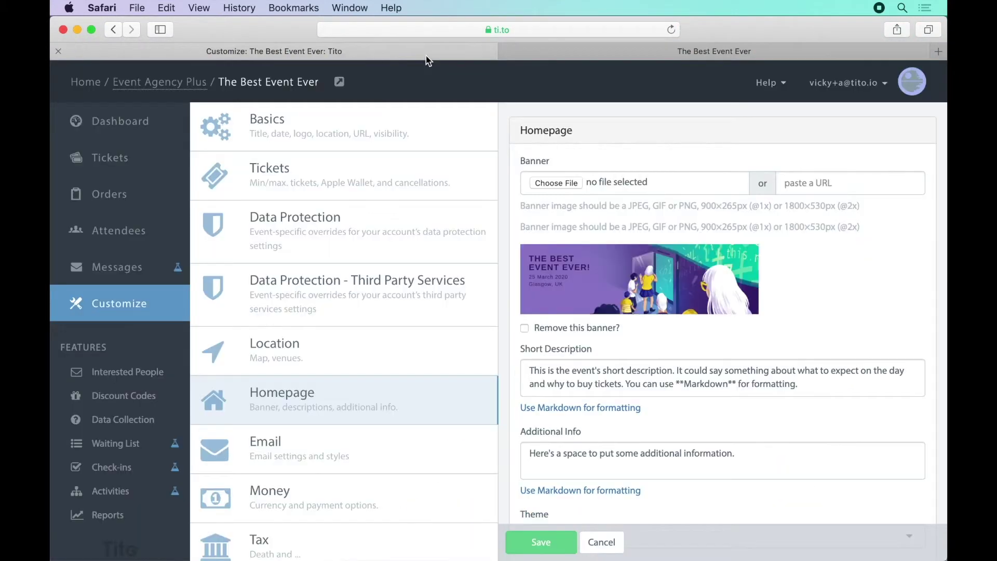
{"action": "left_click", "coordinate": [361, 343]}
{"action": "left_click", "coordinate": [725, 416]}
{"action": "left_click", "coordinate": [648, 120]}
{"action": "type", "text": "Glasgow"}
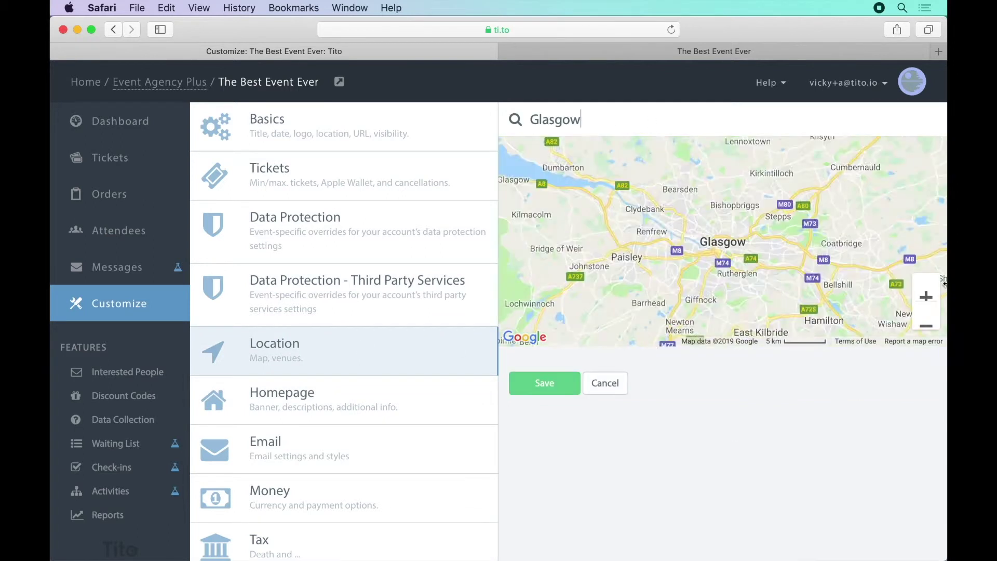
{"action": "left_click", "coordinate": [574, 375]}
{"action": "left_click", "coordinate": [593, 52]}
{"action": "scroll", "coordinate": [579, 264], "scroll_direction": "down", "scroll_amount": 6}
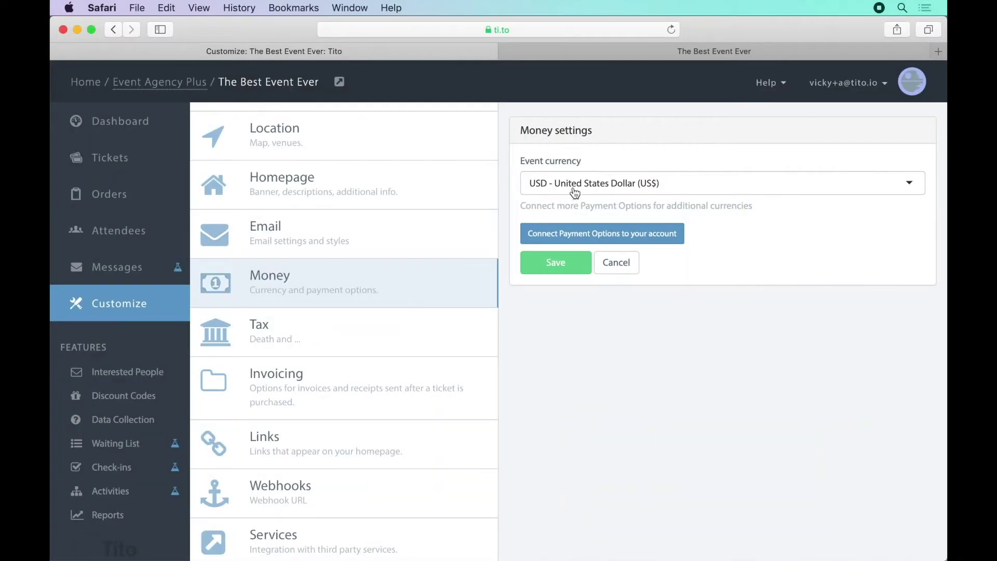
Choose GBP - British Pound as event currency and view the available payment providers
{"action": "left_click", "coordinate": [575, 194]}
{"action": "scroll", "coordinate": [575, 279], "scroll_direction": "up", "scroll_amount": 5}
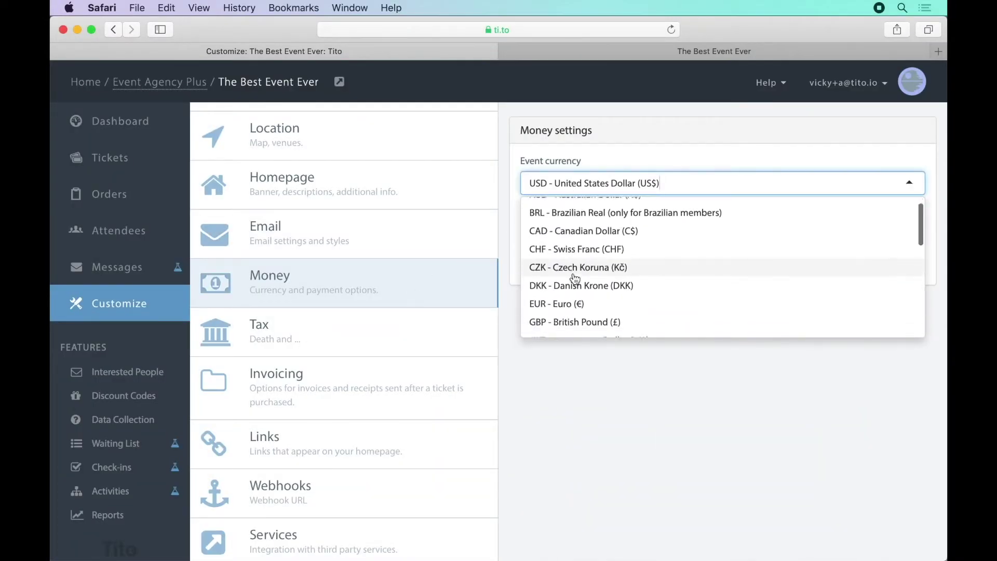
{"action": "left_click", "coordinate": [575, 309]}
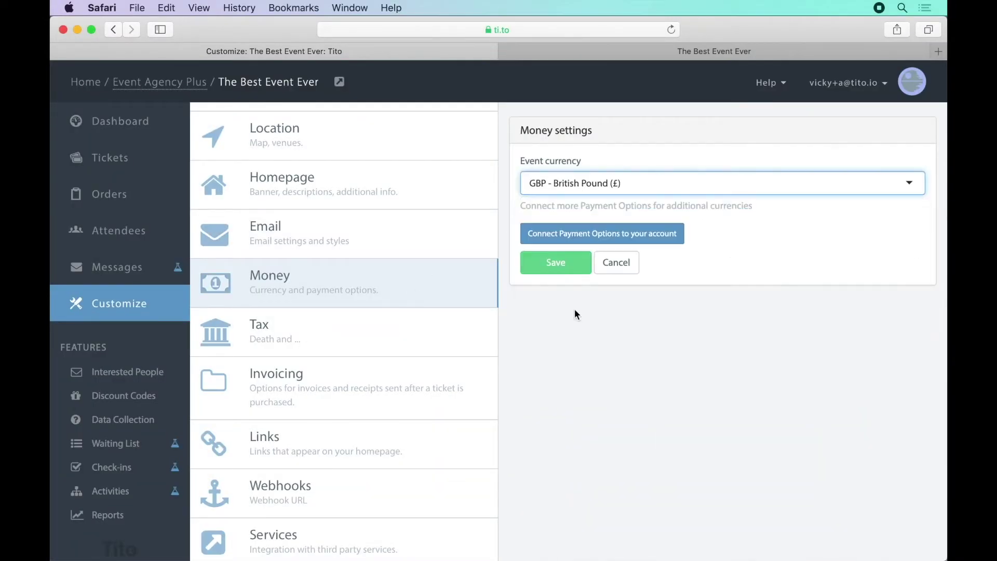
{"action": "left_click", "coordinate": [570, 238]}
{"action": "scroll", "coordinate": [562, 376], "scroll_direction": "down", "scroll_amount": 3}
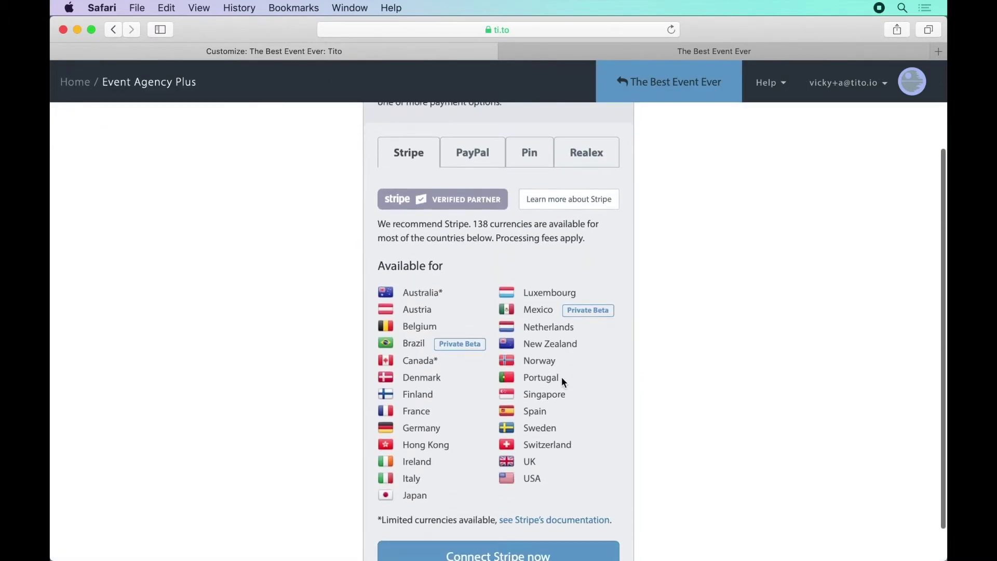
Connect Stripe by signing in to an existing Stripe account
{"action": "left_click", "coordinate": [535, 519]}
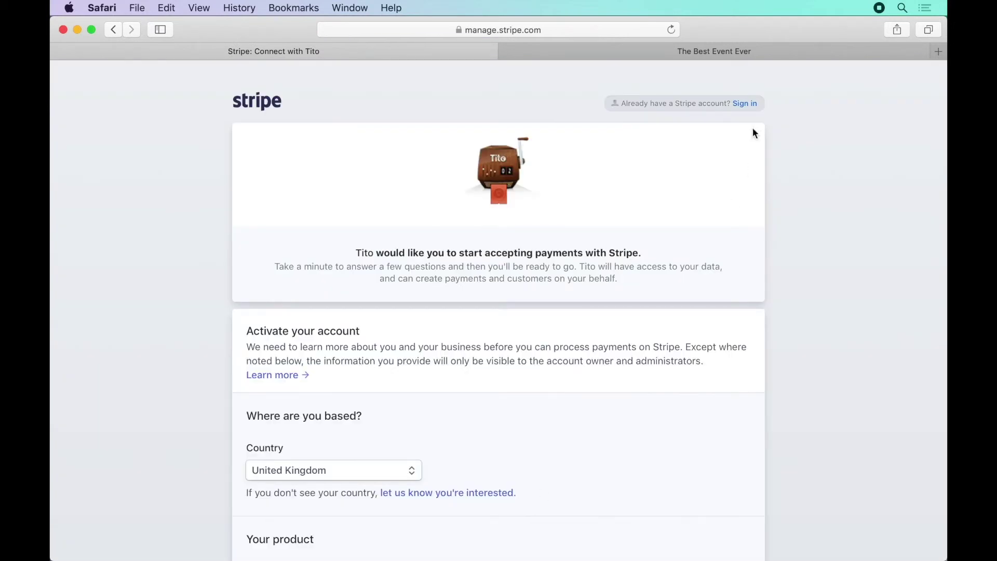
{"action": "left_click", "coordinate": [752, 103]}
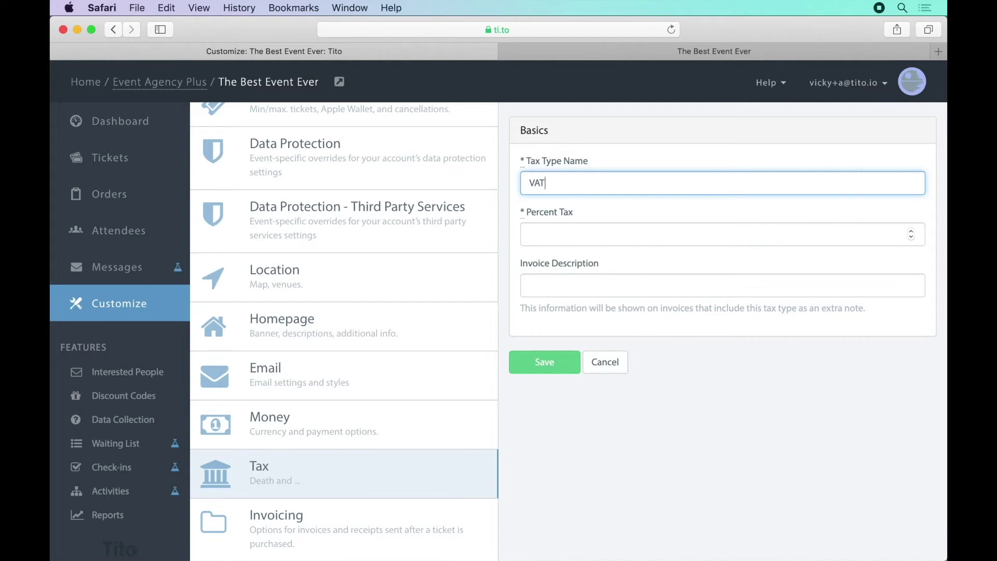
Save the VAT tax type at 20 percent
{"action": "key", "text": "Tab"}
{"action": "type", "text": "20"}
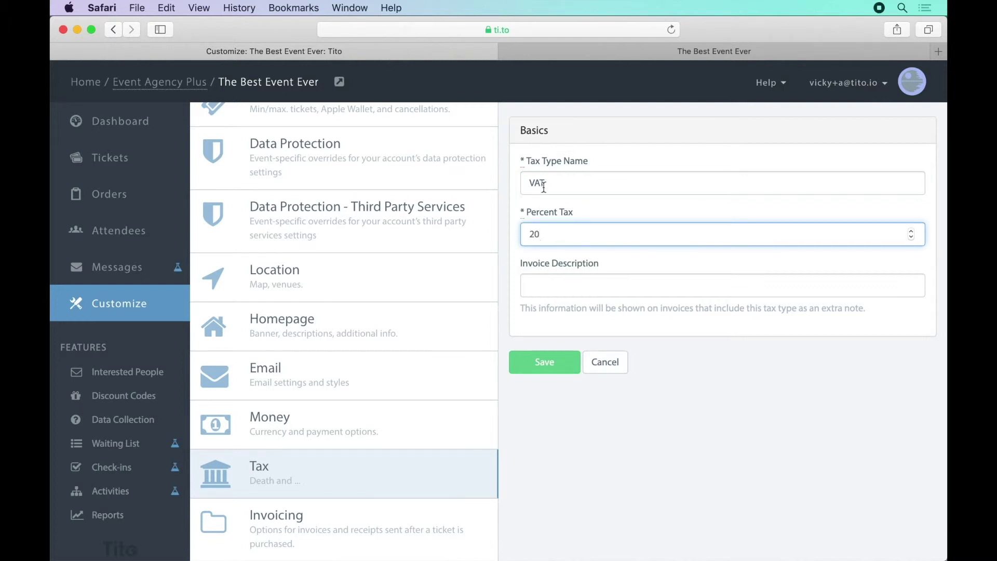
{"action": "left_click", "coordinate": [548, 354]}
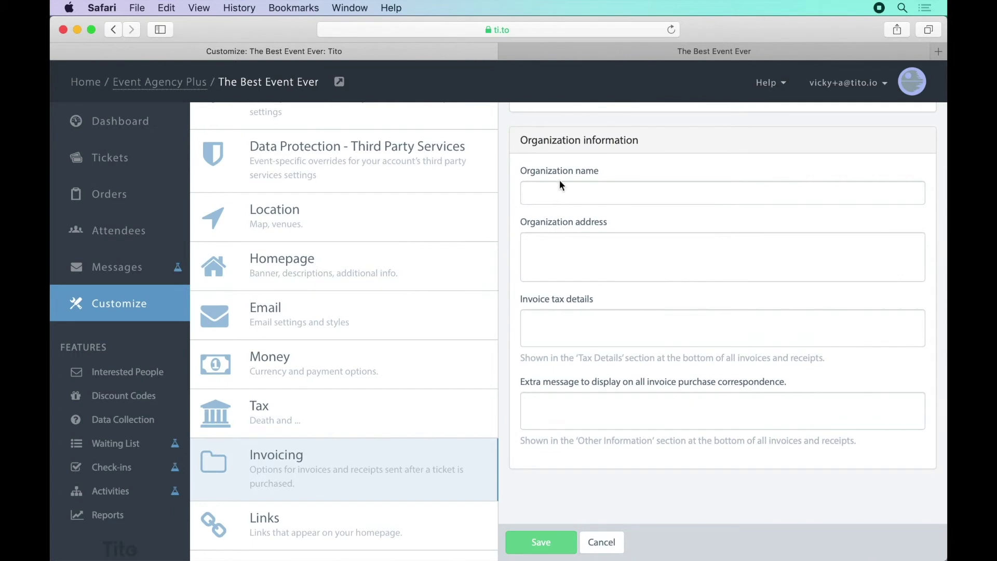
Save the invoicing organisation name and address, then go to the Tickets page
{"action": "left_click", "coordinate": [561, 190]}
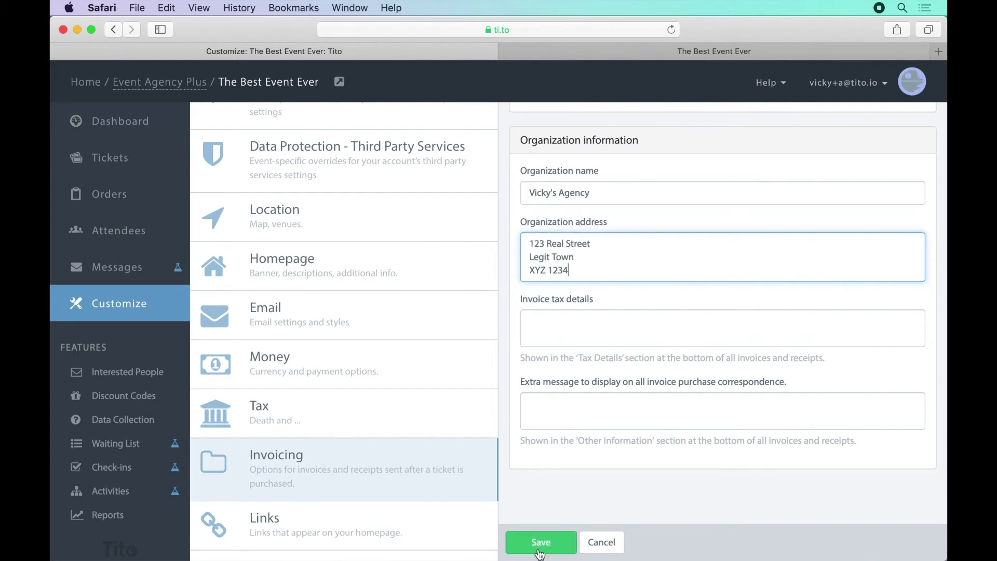
{"action": "left_click", "coordinate": [540, 550]}
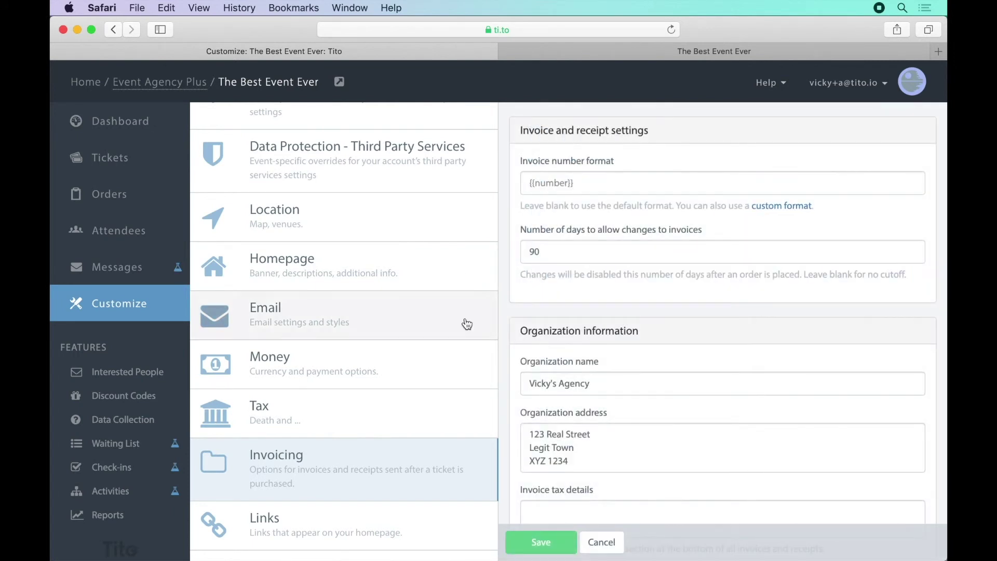
{"action": "left_click", "coordinate": [150, 169]}
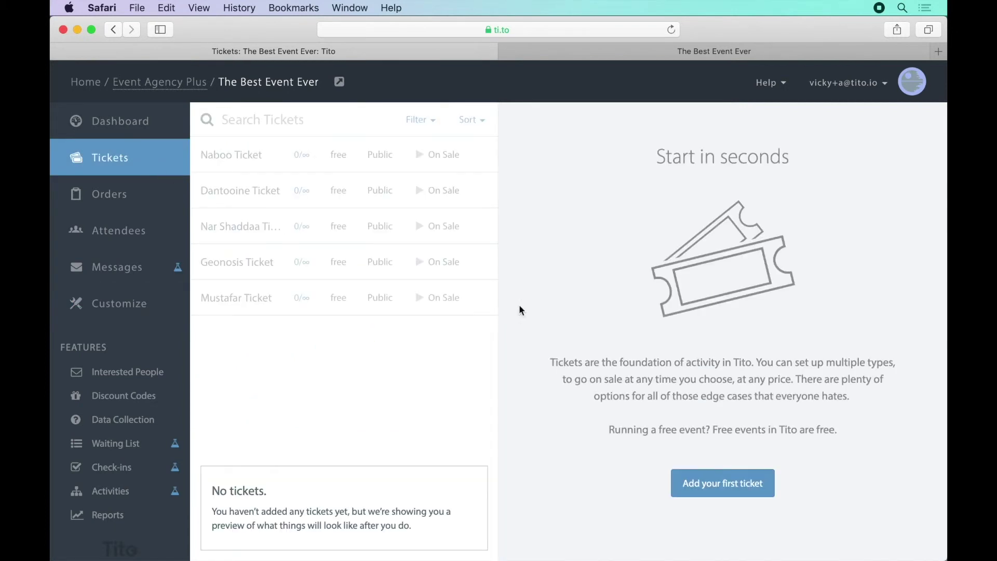
Create a 'General admission' ticket with 100 available, priced at £120
{"action": "left_click", "coordinate": [734, 487]}
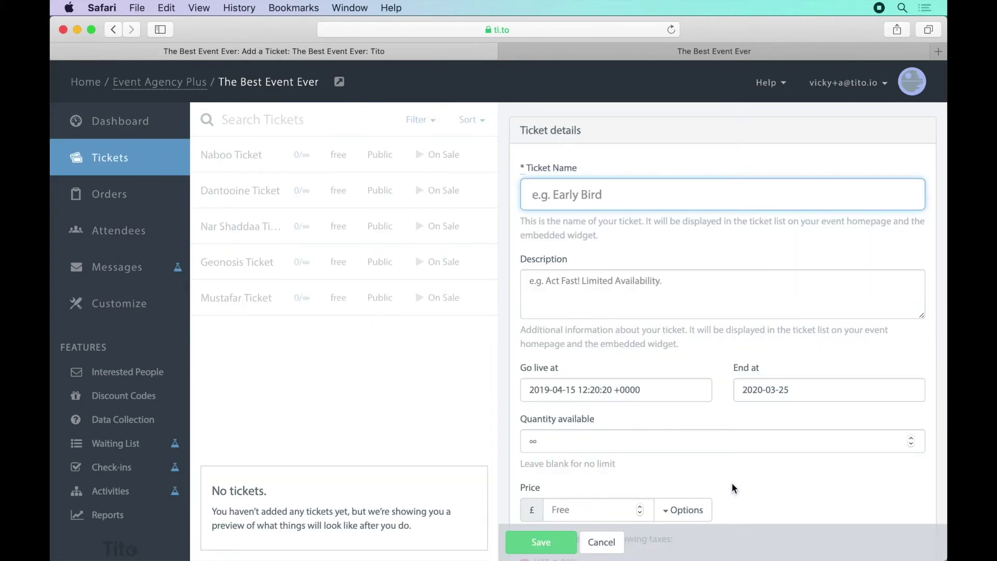
{"action": "type", "text": "General admission"}
{"action": "left_click", "coordinate": [601, 450]}
{"action": "type", "text": "100"}
{"action": "scroll", "coordinate": [601, 450], "scroll_direction": "down", "scroll_amount": 2}
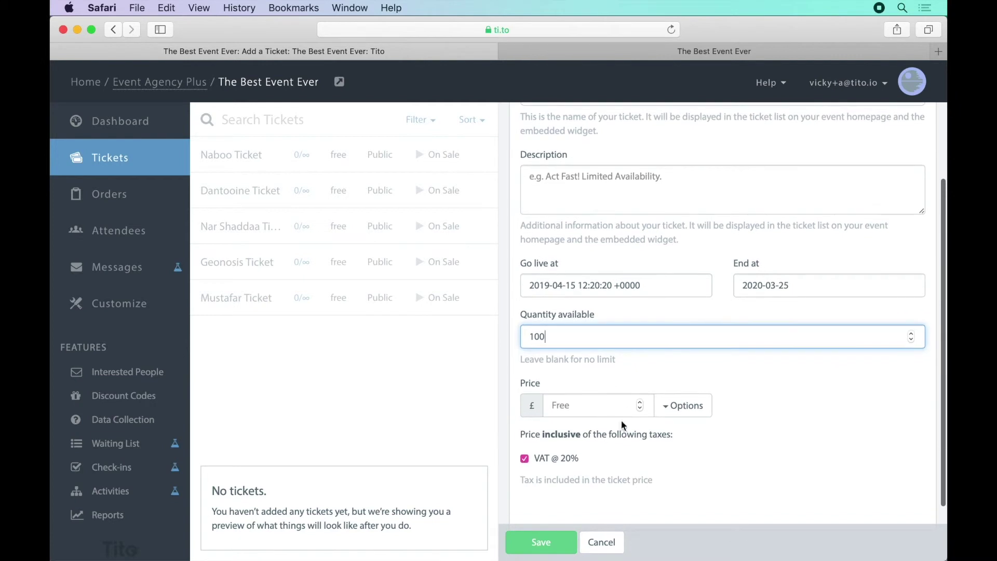
{"action": "left_click", "coordinate": [623, 413]}
{"action": "type", "text": "120"}
{"action": "left_click", "coordinate": [543, 542]}
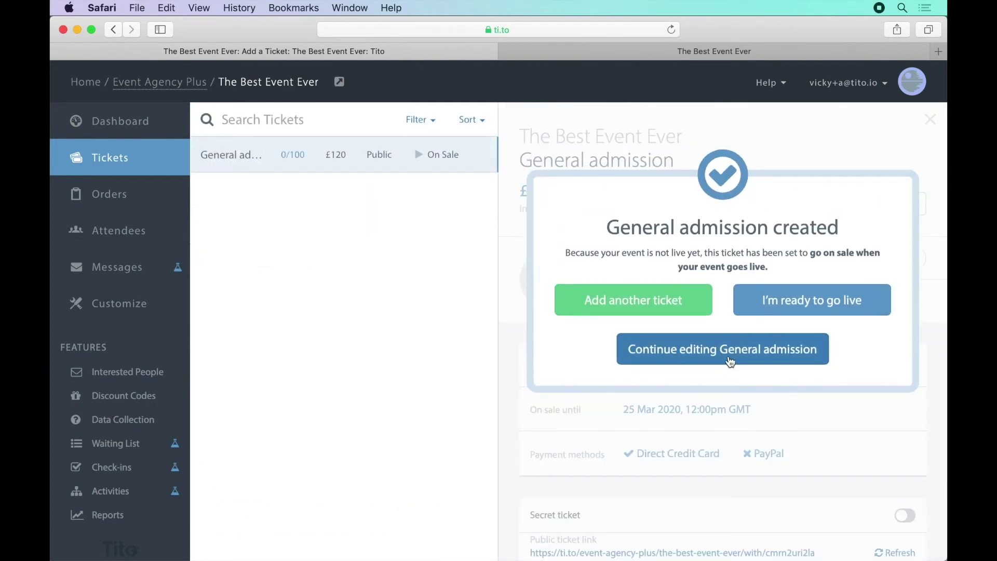
Keep viewing the General admission ticket's details, showing £120 inc. VAT @ 20%
{"action": "left_click", "coordinate": [730, 362]}
{"action": "scroll", "coordinate": [736, 353], "scroll_direction": "down", "scroll_amount": 2}
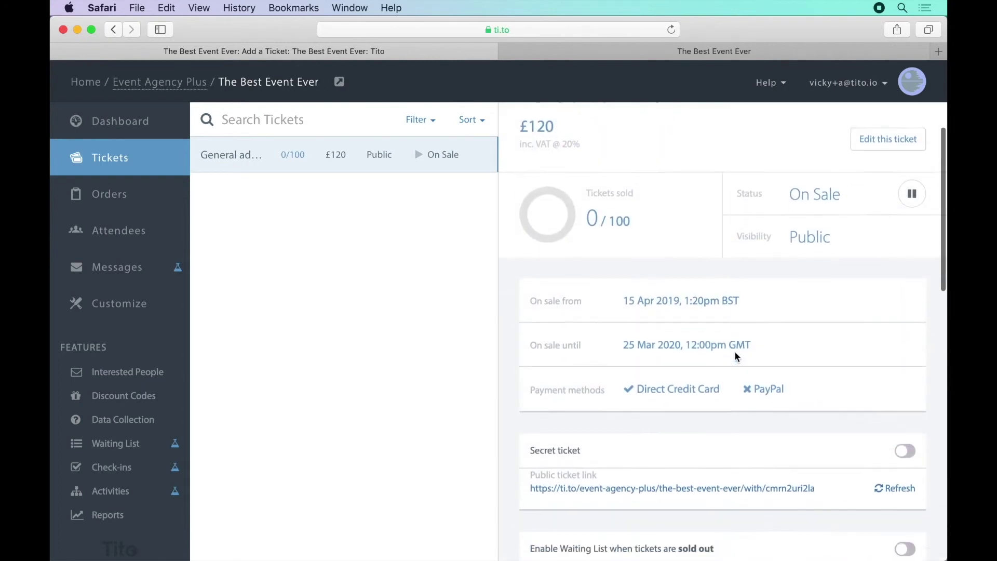
{"action": "scroll", "coordinate": [735, 354], "scroll_direction": "down", "scroll_amount": 10}
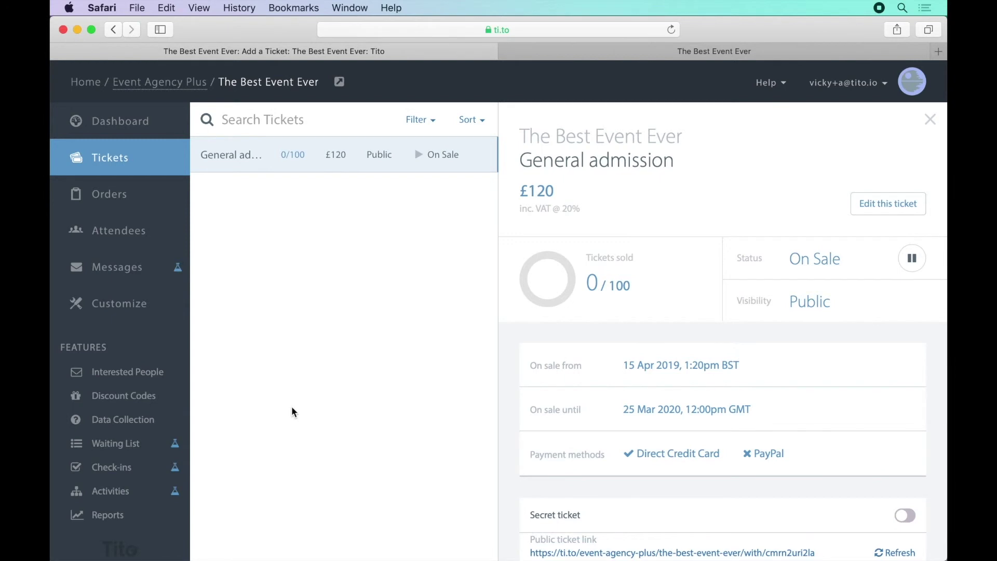
Add a required question "What's your job role?" asked on General admission tickets
{"action": "left_click", "coordinate": [148, 424]}
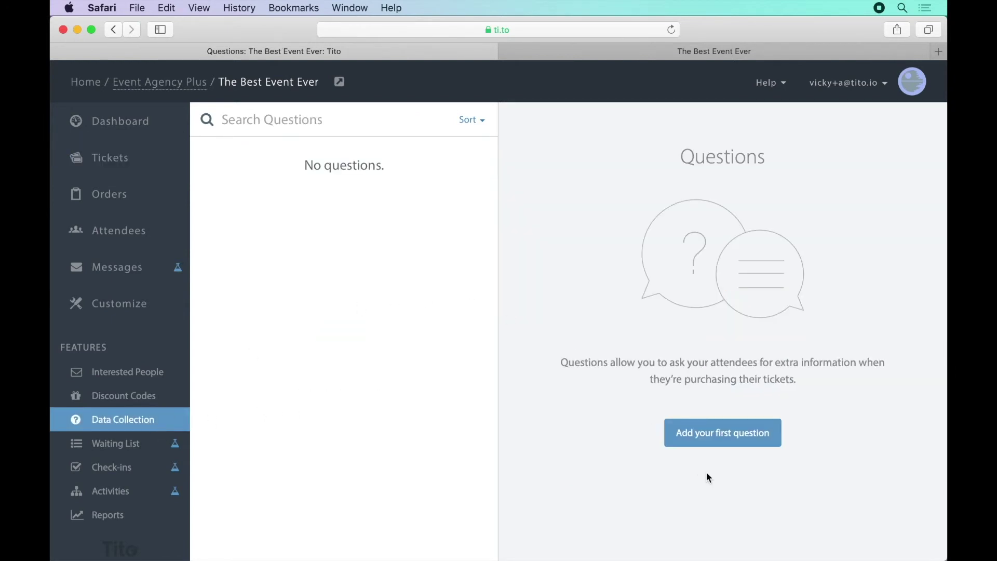
{"action": "left_click", "coordinate": [722, 445]}
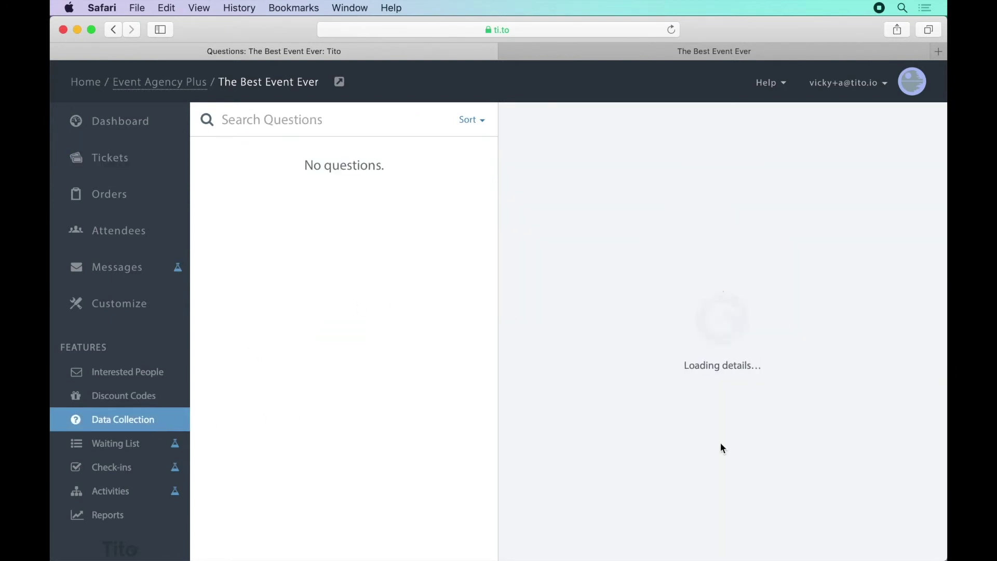
{"action": "type", "text": "What's your job role?"}
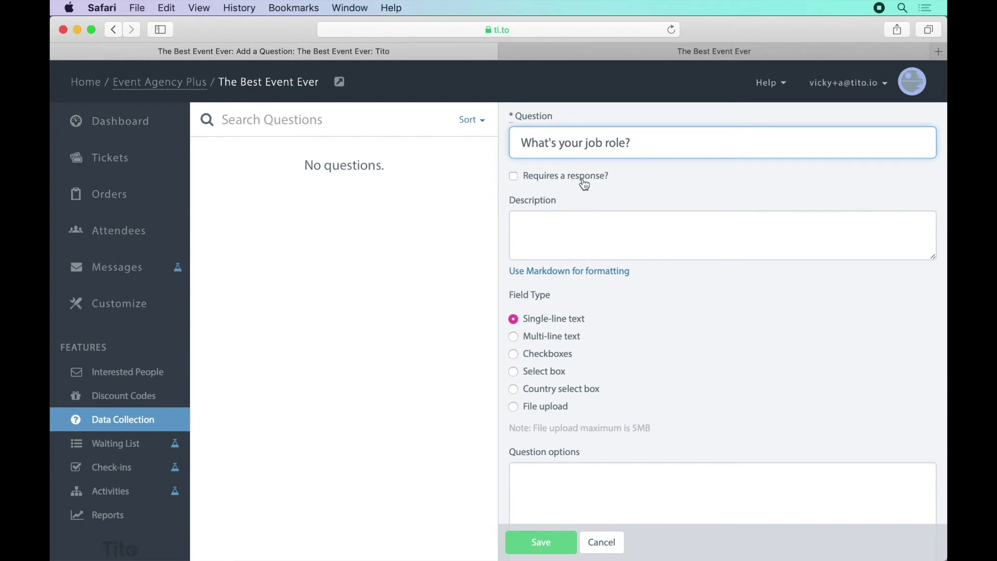
{"action": "left_click", "coordinate": [584, 182]}
{"action": "scroll", "coordinate": [665, 353], "scroll_direction": "down", "scroll_amount": 5}
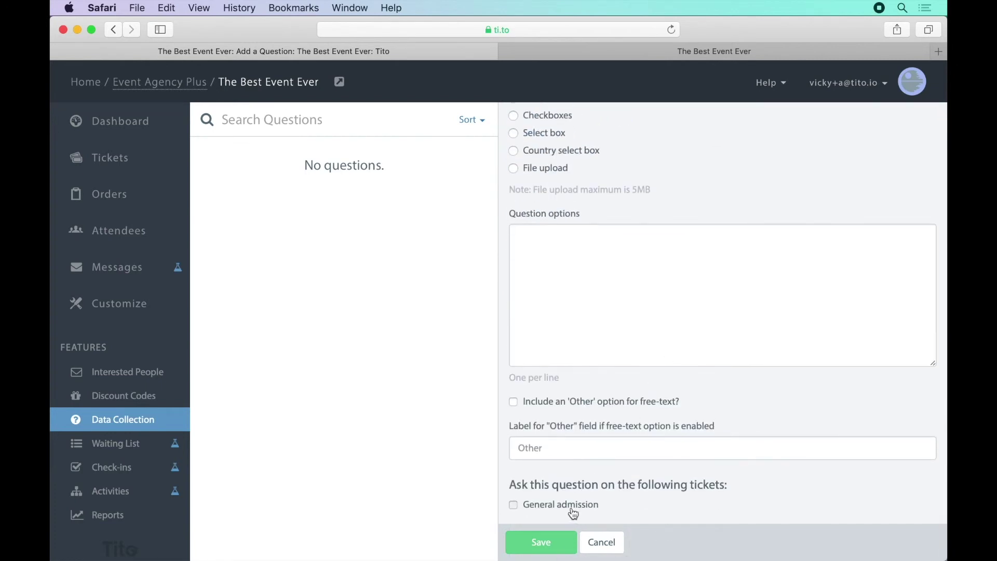
{"action": "left_click", "coordinate": [573, 514]}
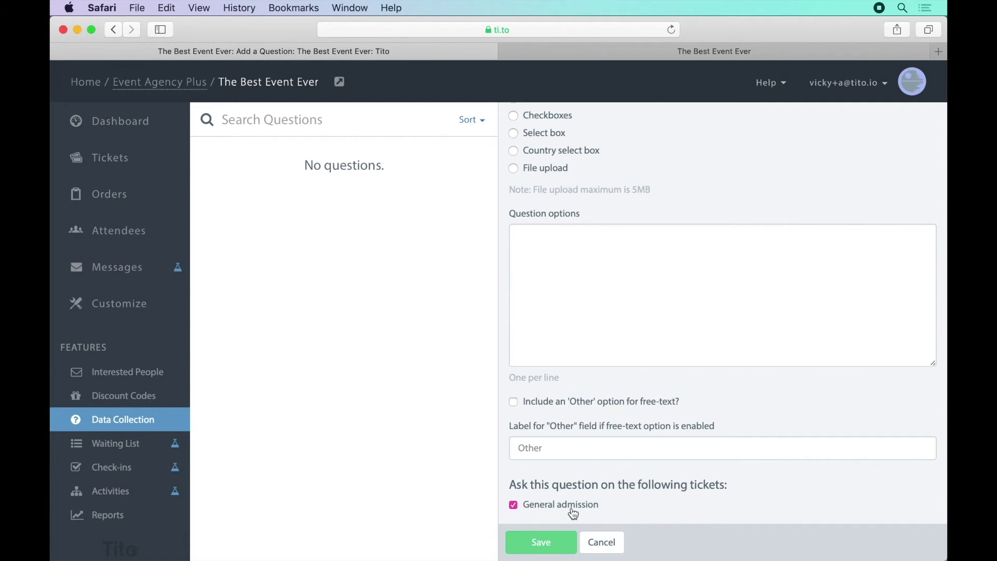
{"action": "left_click", "coordinate": [561, 537]}
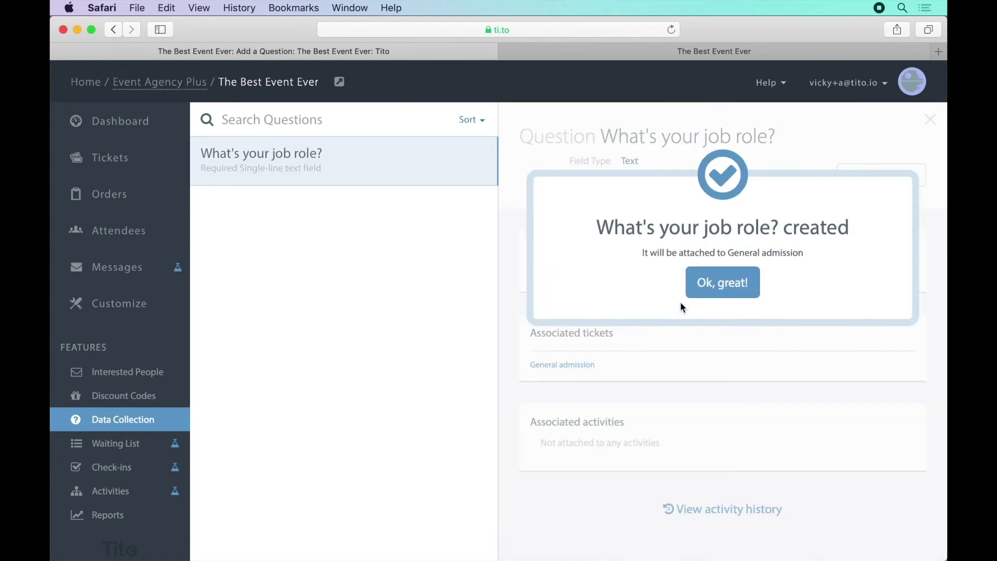
{"action": "left_click", "coordinate": [722, 283]}
In Customize, open Test Mode and switch on 'Enable Test Mode for me only'
{"action": "left_click", "coordinate": [117, 309]}
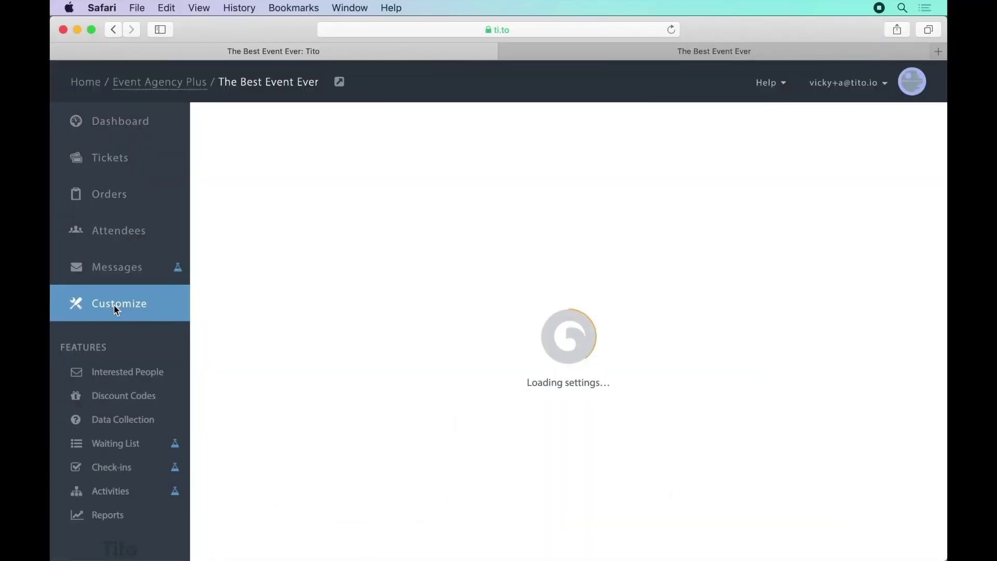
{"action": "scroll", "coordinate": [359, 431], "scroll_direction": "down", "scroll_amount": 5}
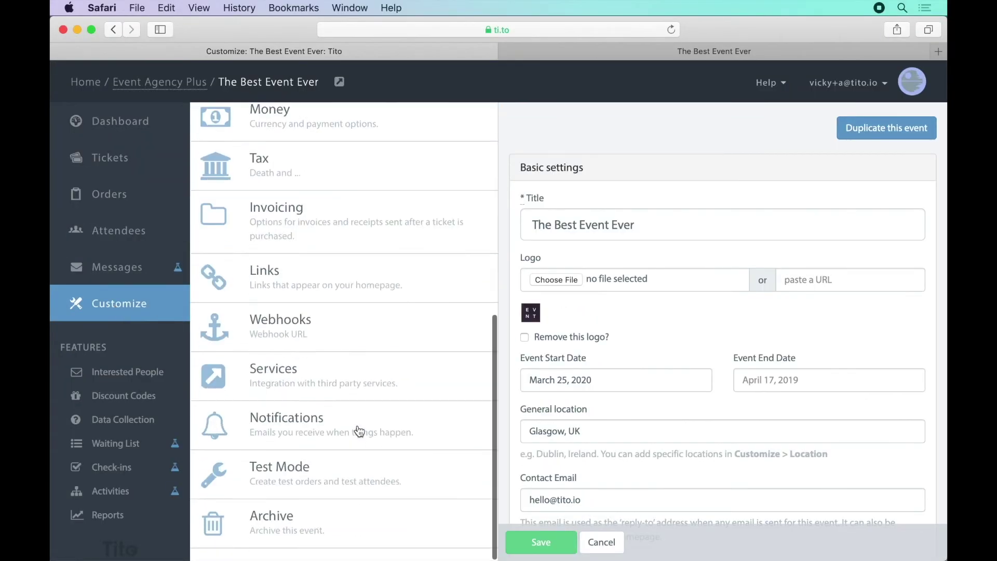
{"action": "left_click", "coordinate": [351, 479]}
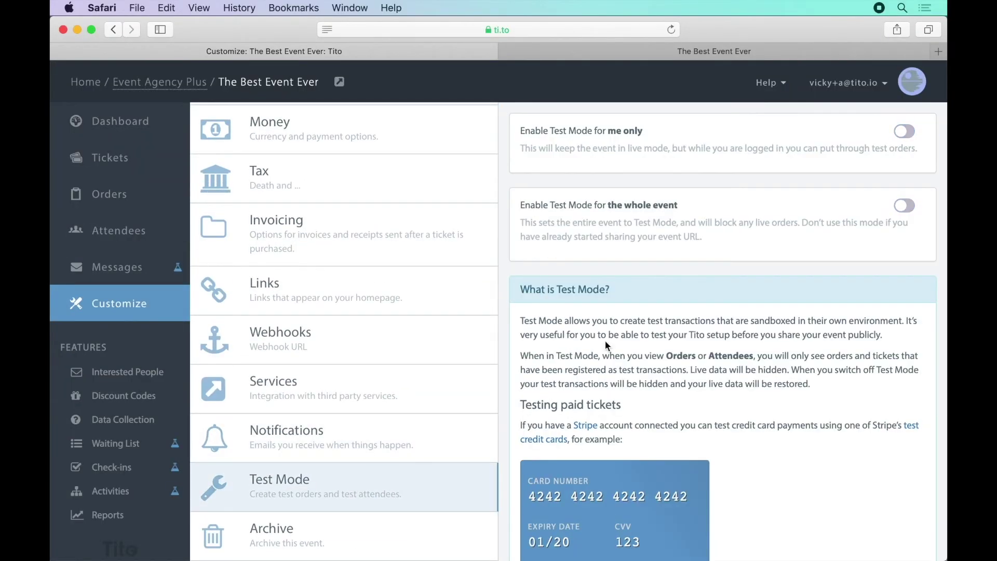
{"action": "left_click", "coordinate": [915, 134]}
{"action": "scroll", "coordinate": [811, 349], "scroll_direction": "down", "scroll_amount": 5}
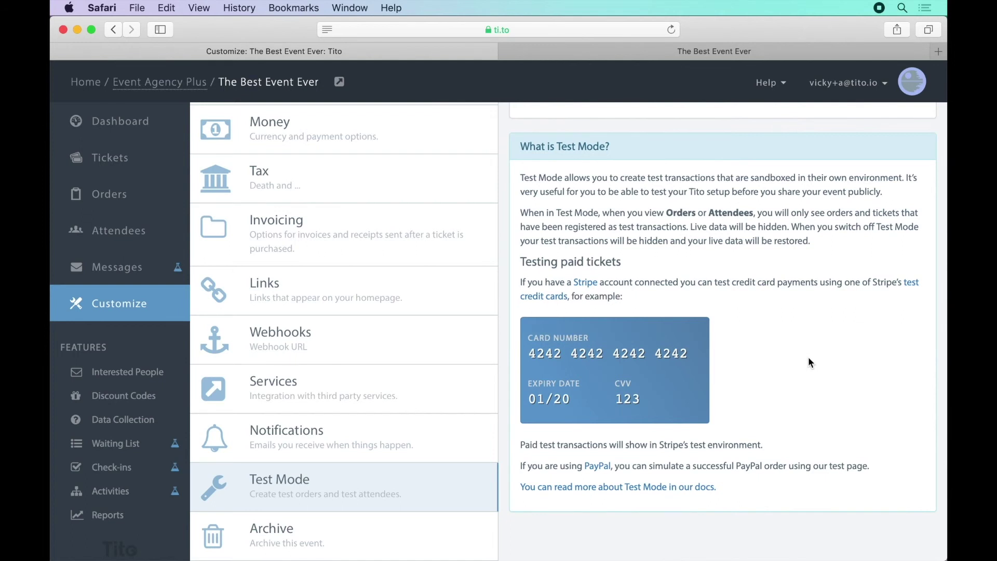
On the event's public page, proceed to checkout with one General admission ticket
{"action": "left_click", "coordinate": [673, 53]}
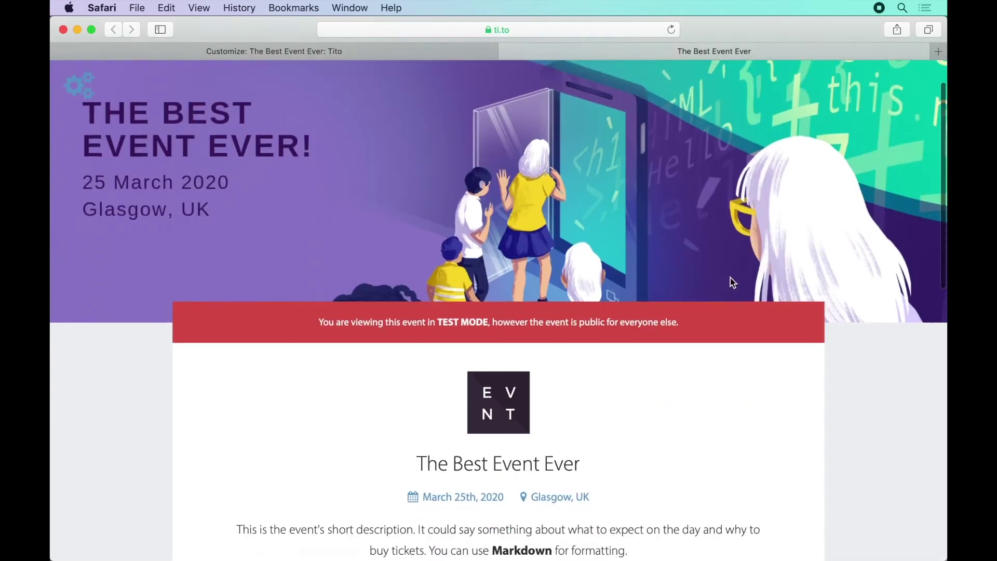
{"action": "scroll", "coordinate": [730, 277], "scroll_direction": "down", "scroll_amount": 10}
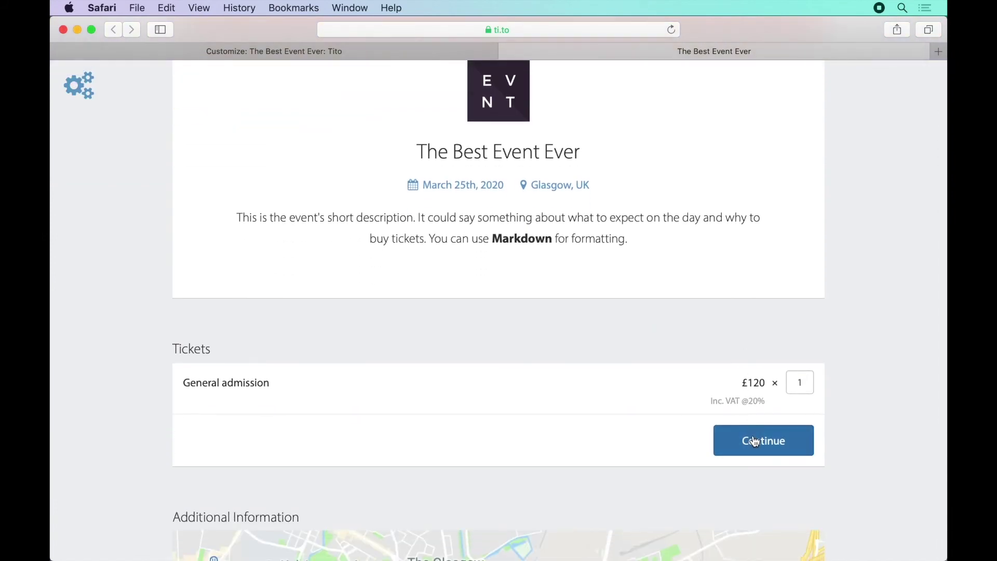
{"action": "left_click", "coordinate": [752, 439]}
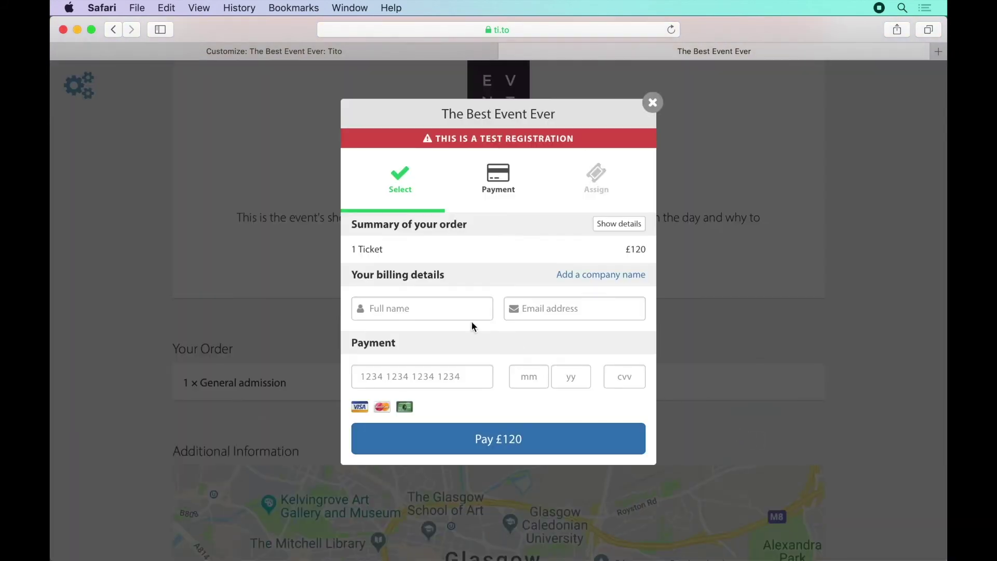
Autofill the buyer's name and e-mail, enter the 4242 test card, and pay £120
{"action": "left_click", "coordinate": [471, 312]}
{"action": "key", "text": "Return"}
{"action": "key", "text": "Tab"}
{"action": "key", "text": "Tab"}
{"action": "type", "text": "42424242424242420120123"}
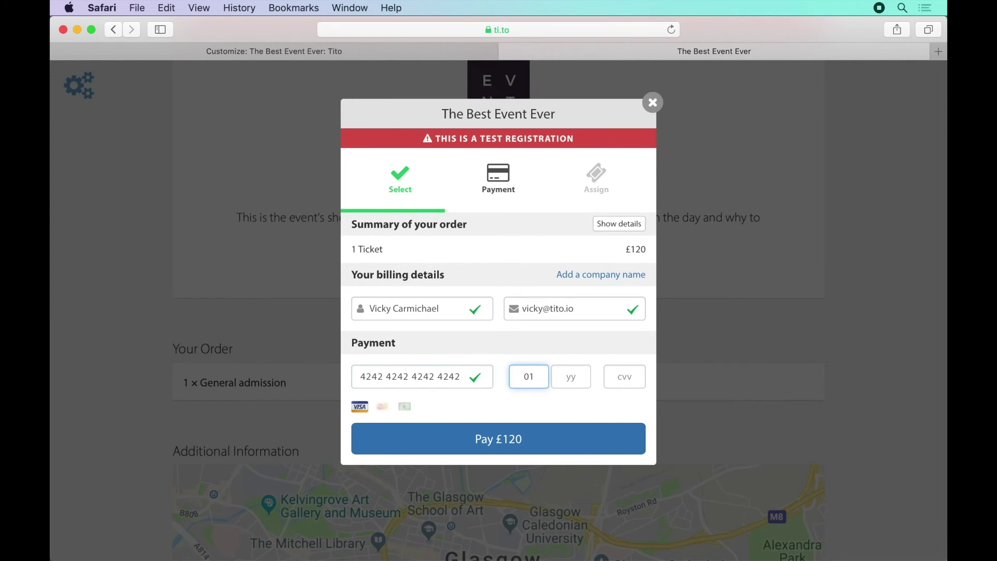
{"action": "left_click", "coordinate": [479, 440]}
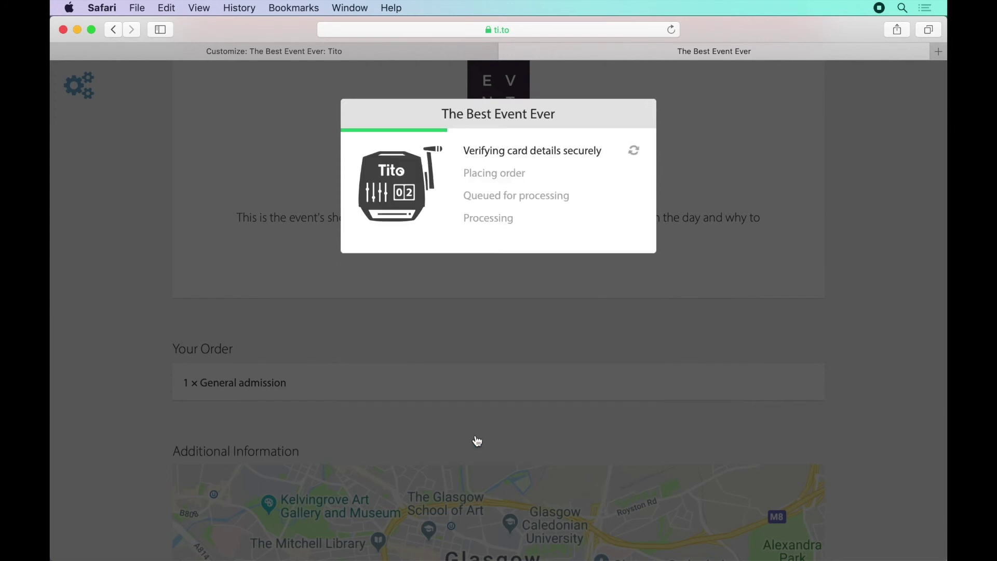